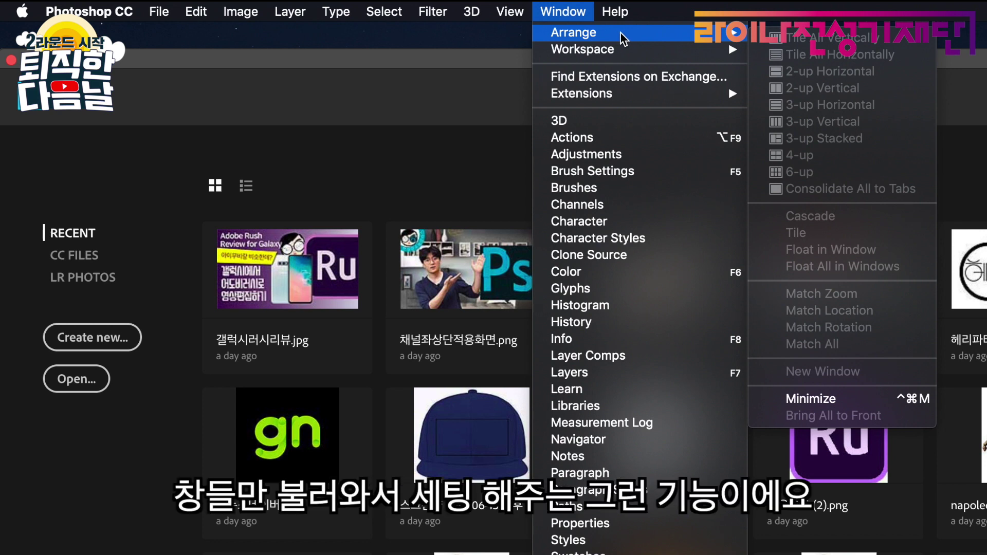
- Start a new document and set its width and height to 2560 pixels with a resolution of 72 pixels/inch
mouse_move(631, 54)
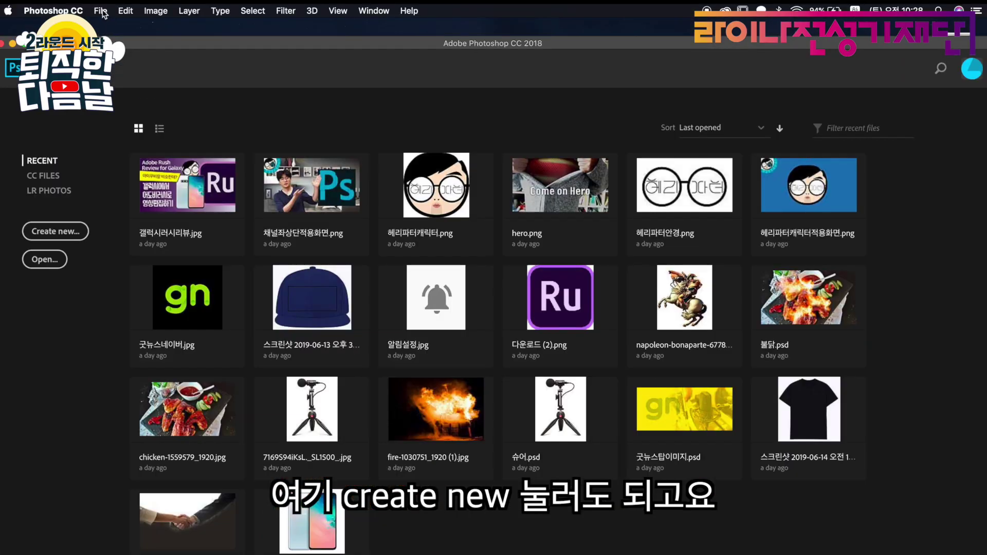
click(102, 12)
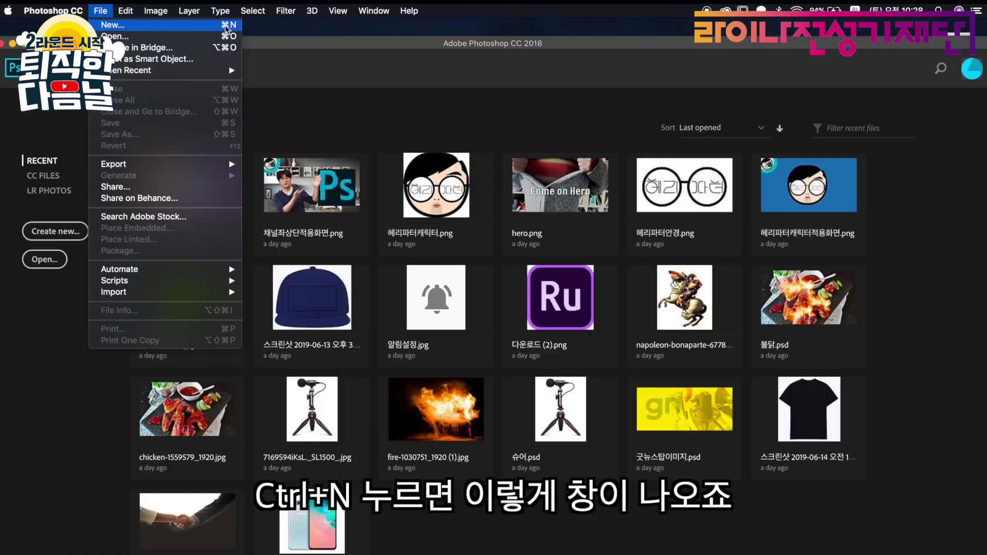
click(327, 59)
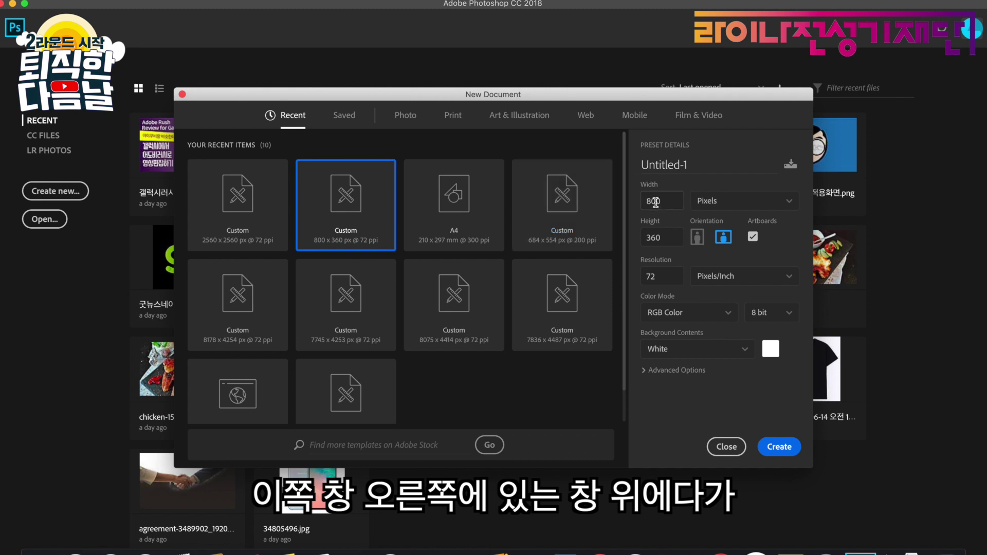
double_click(656, 201)
text(2560)
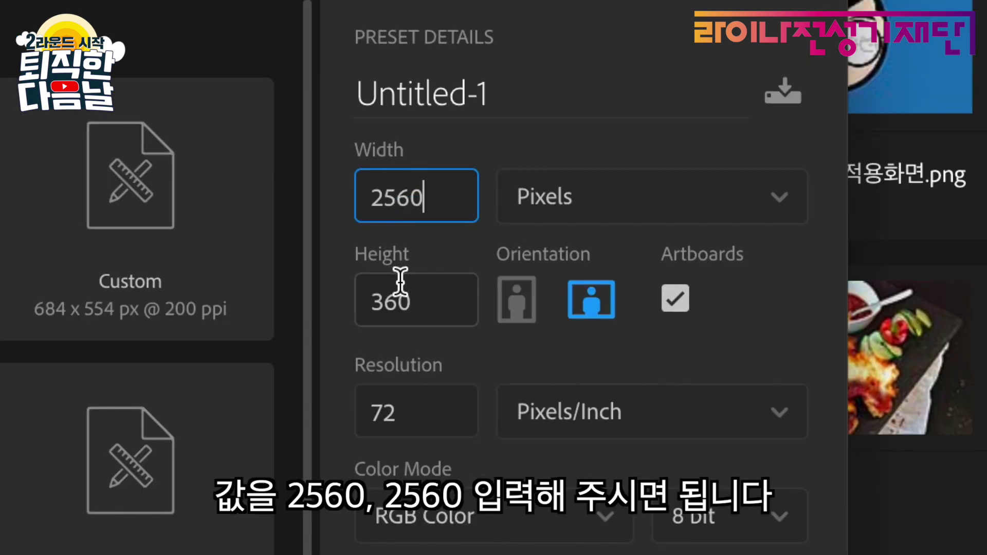
double_click(401, 307)
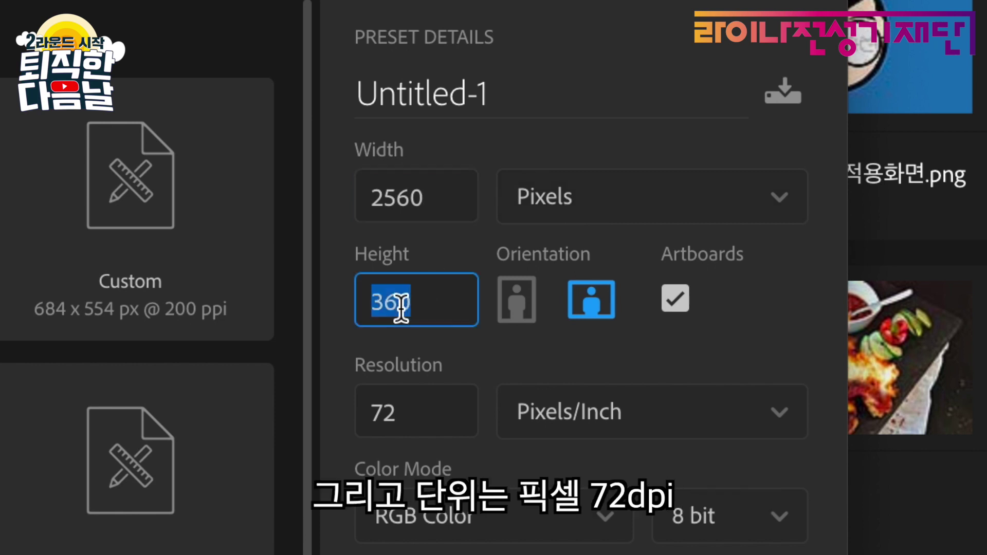
text(2560)
click(635, 209)
double_click(440, 411)
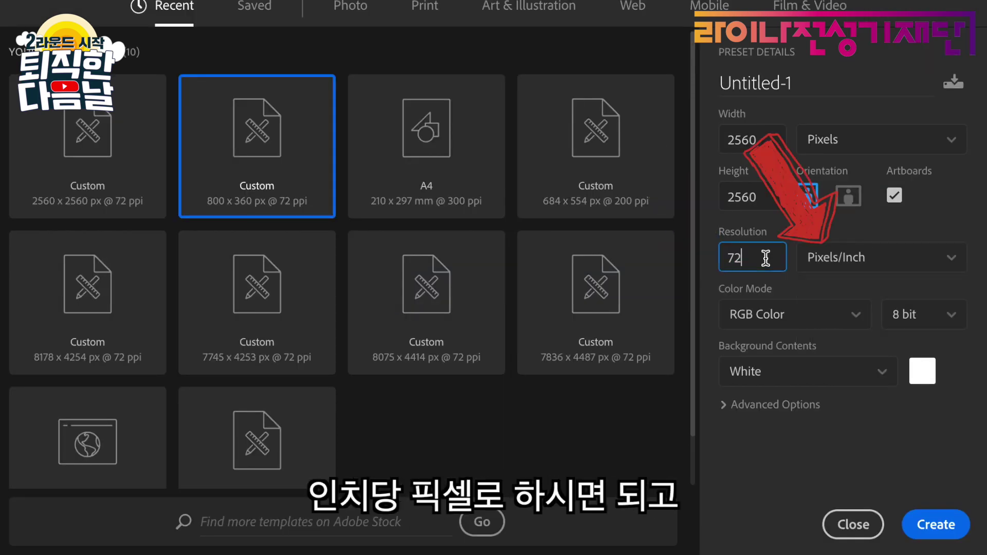
- Keep the RGB Color mode, 8 bit depth and white background, and create the document
click(856, 318)
click(858, 320)
click(857, 320)
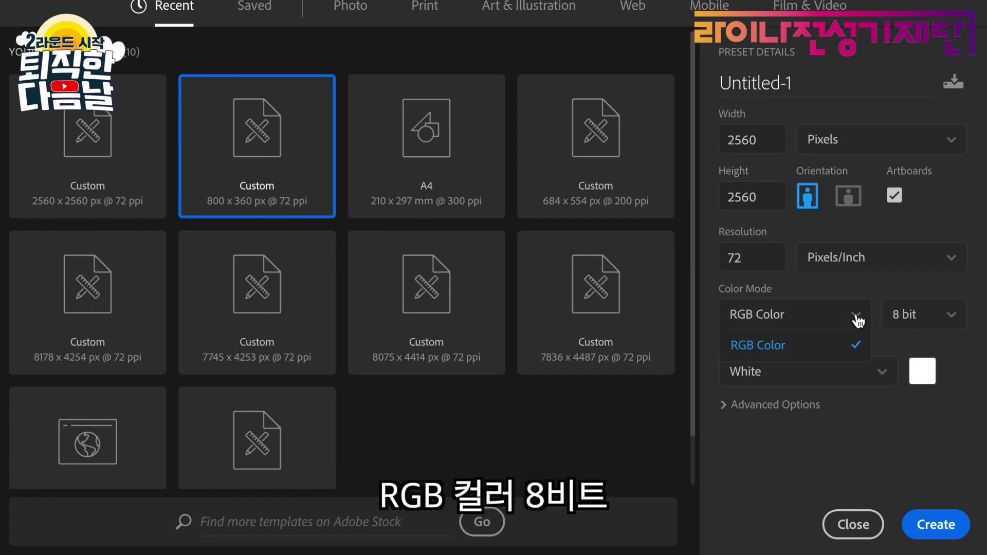
click(857, 320)
click(943, 327)
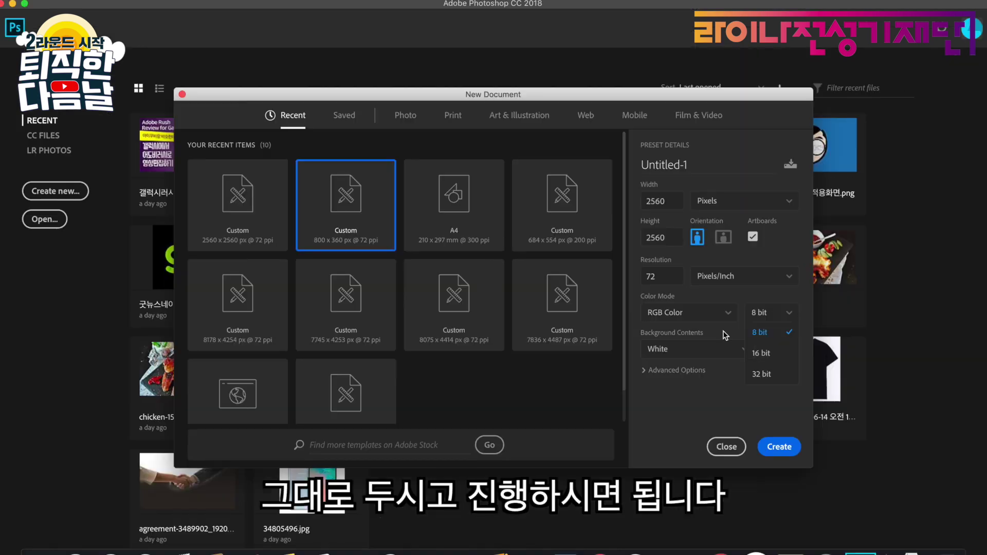
click(852, 349)
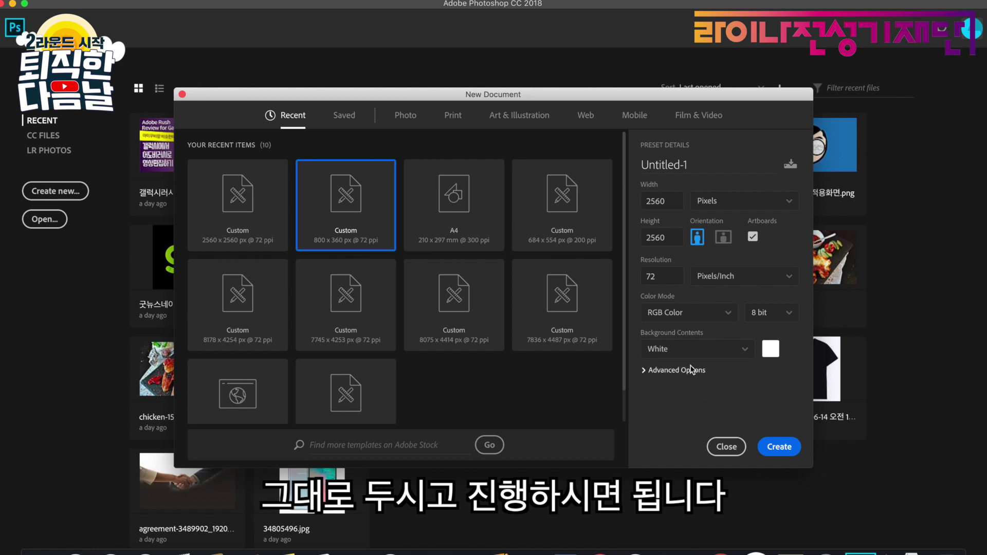
click(779, 448)
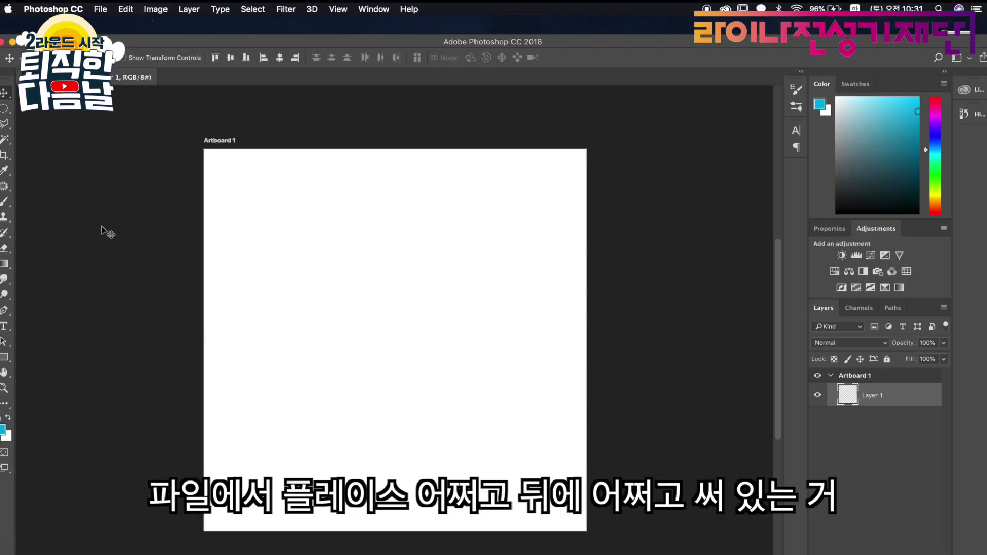
click(100, 8)
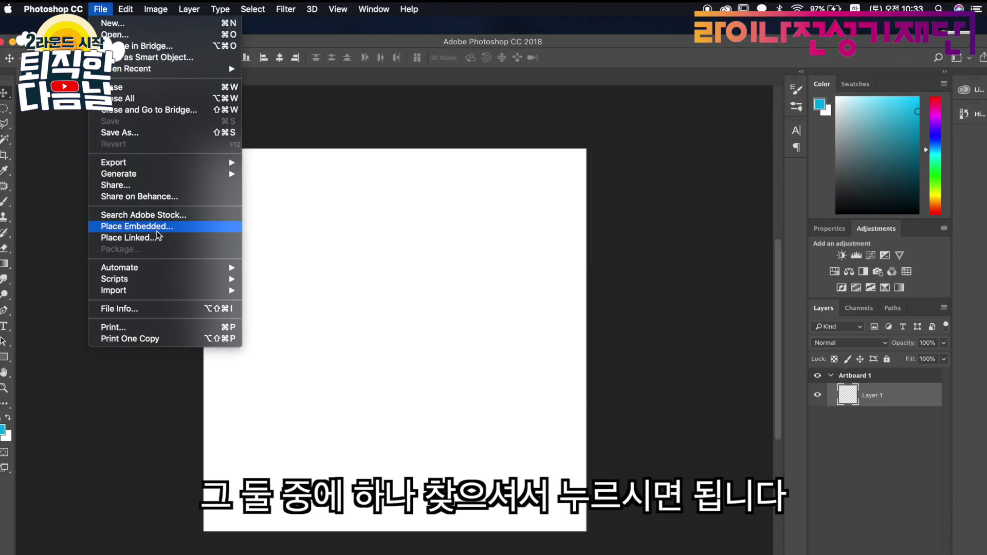
click(157, 231)
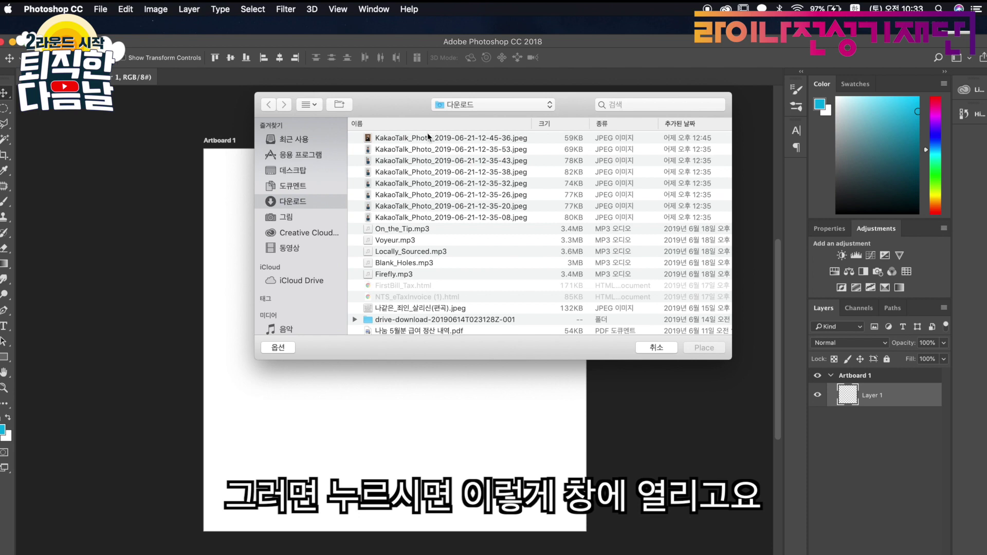
click(428, 137)
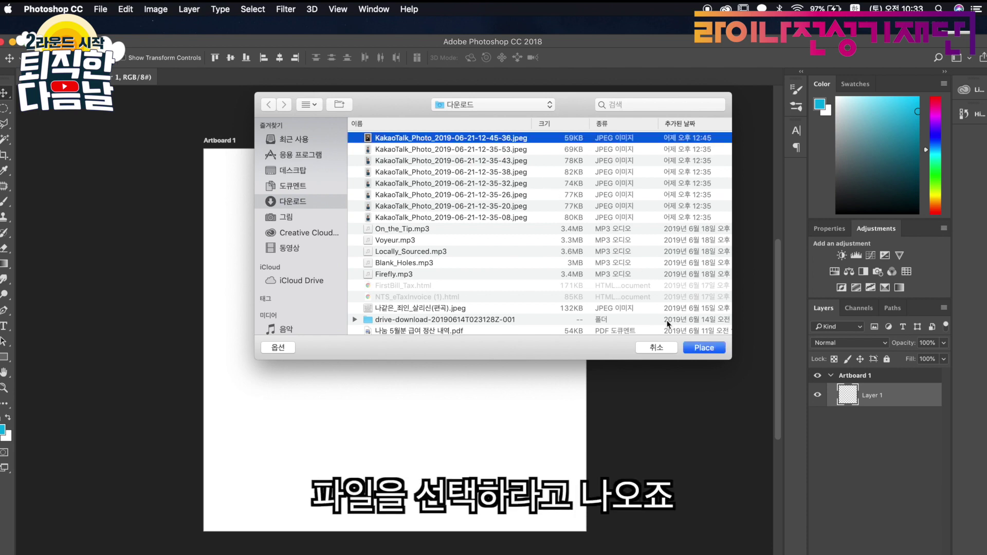
click(705, 349)
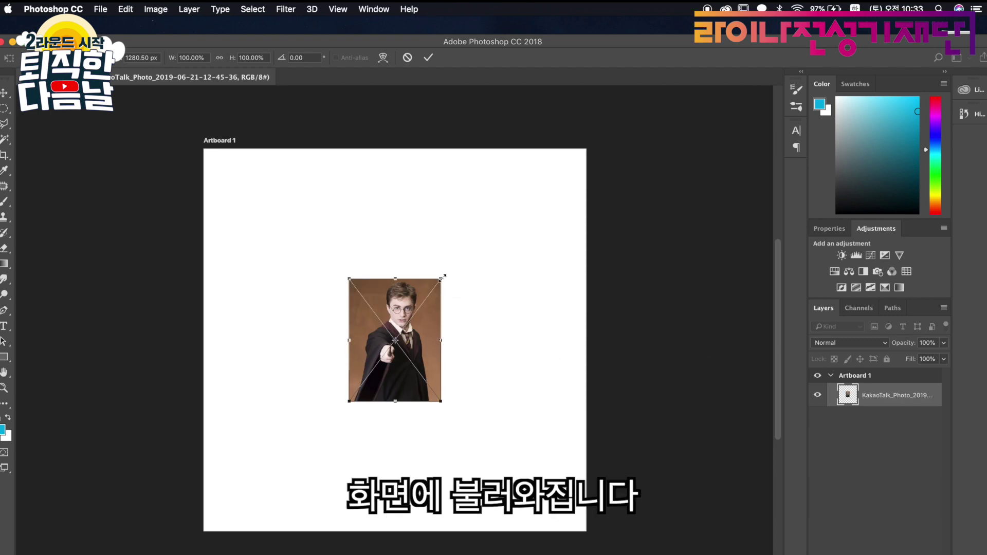
- Enlarge the placed photo to about 295%, position it over the artboard's lower edge, apply the placement and undo the last shift
drag(442, 278, 567, 110)
drag(508, 203, 415, 347)
drag(476, 255, 529, 183)
drag(488, 241, 489, 254)
double_click(490, 255)
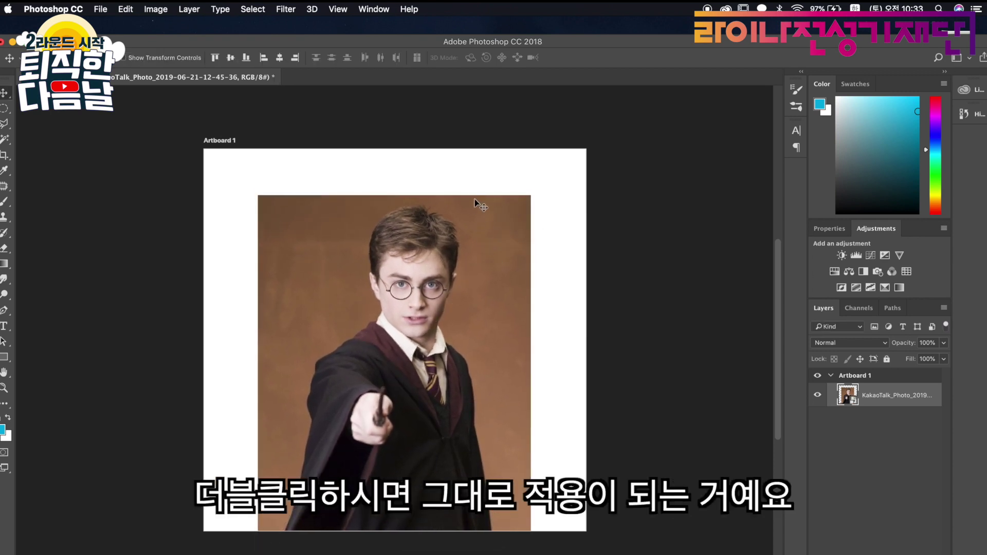
key(super+z)
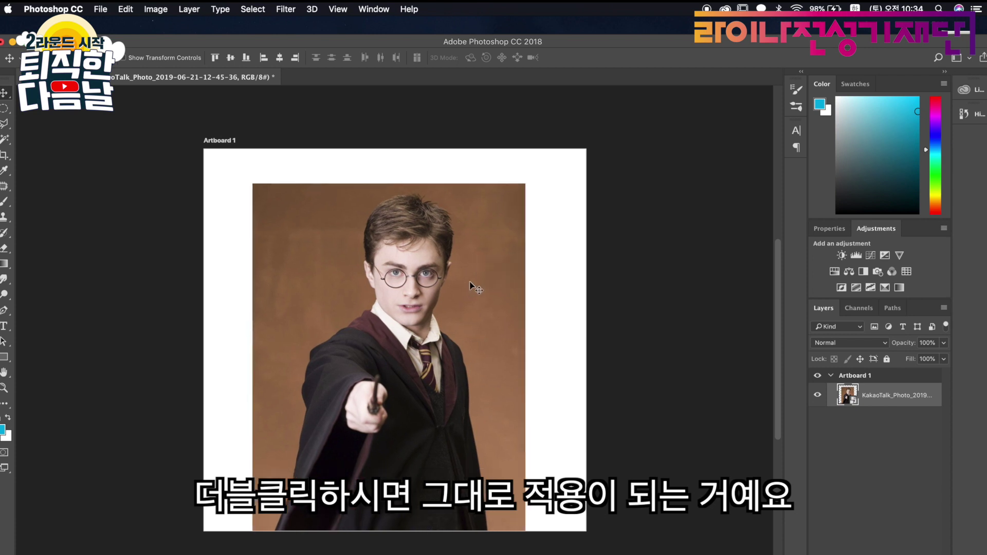
- Enlarge the photo slightly from its upper-right corner with Free Transform, and nudge it slightly left on the artboard
click(125, 10)
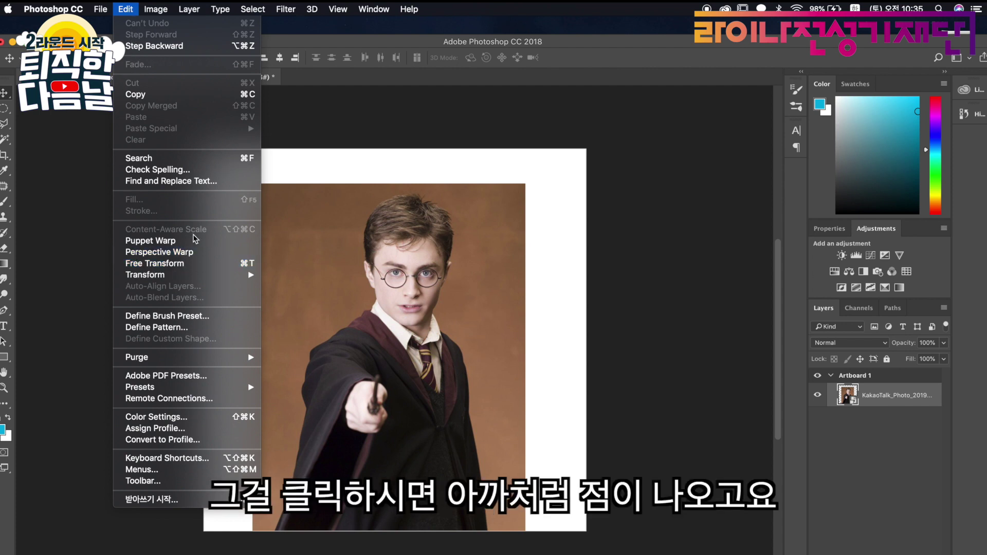
click(201, 265)
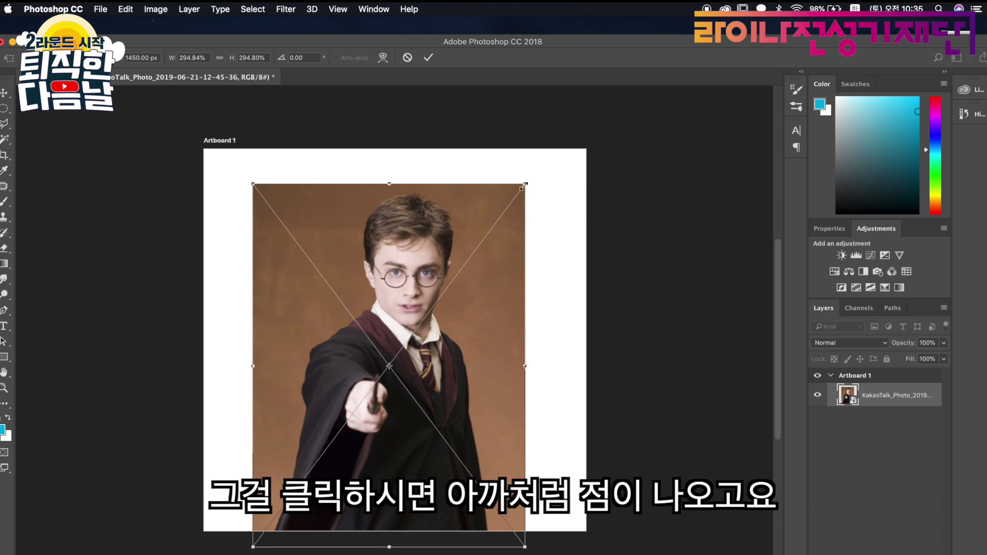
drag(523, 186, 537, 171)
key(Return)
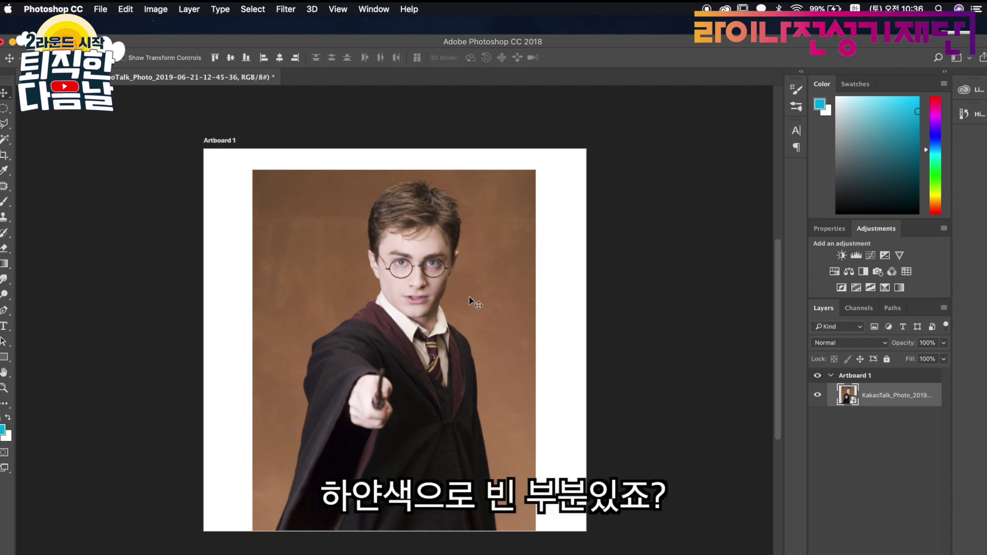
drag(469, 298, 462, 298)
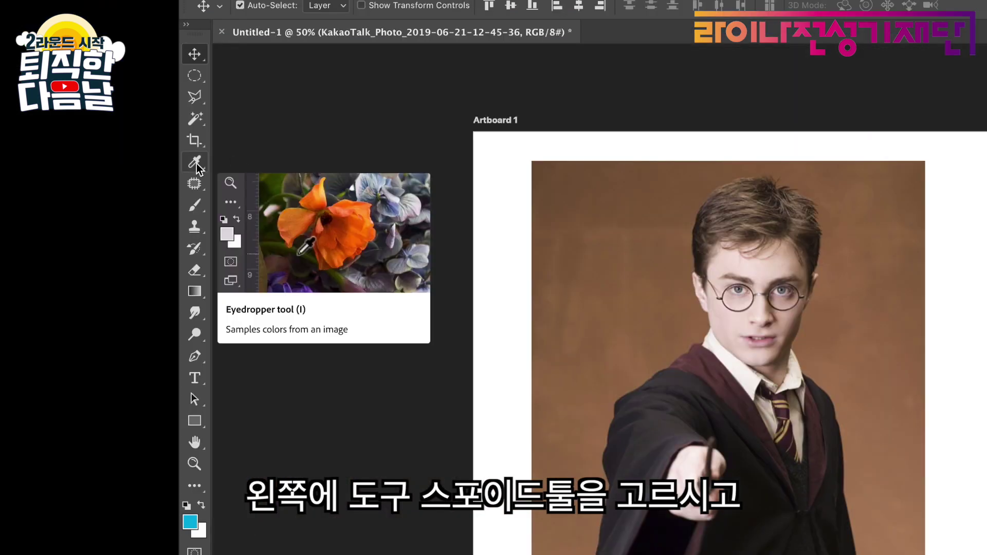
- Sample the brown backdrop of the photo with the Eyedropper as the foreground color
click(196, 167)
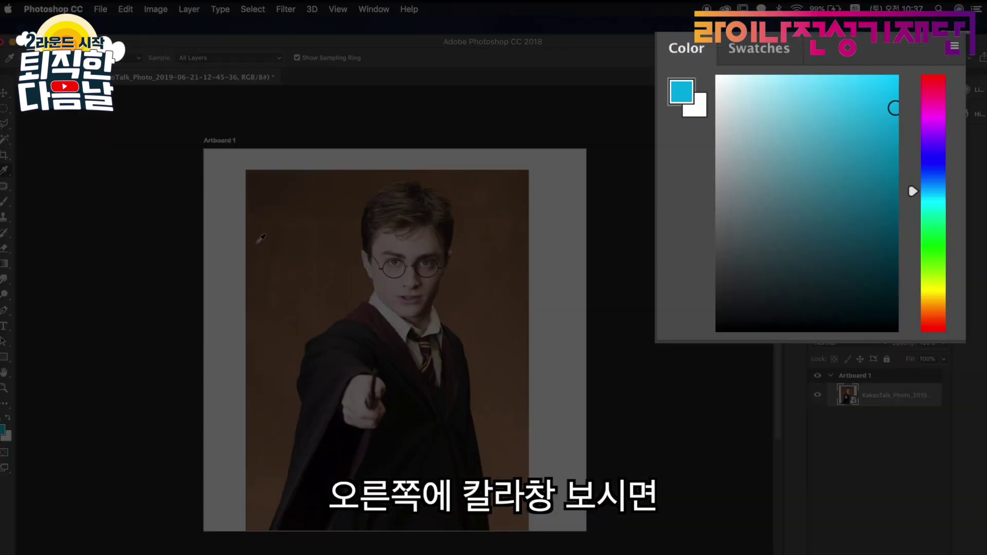
click(261, 239)
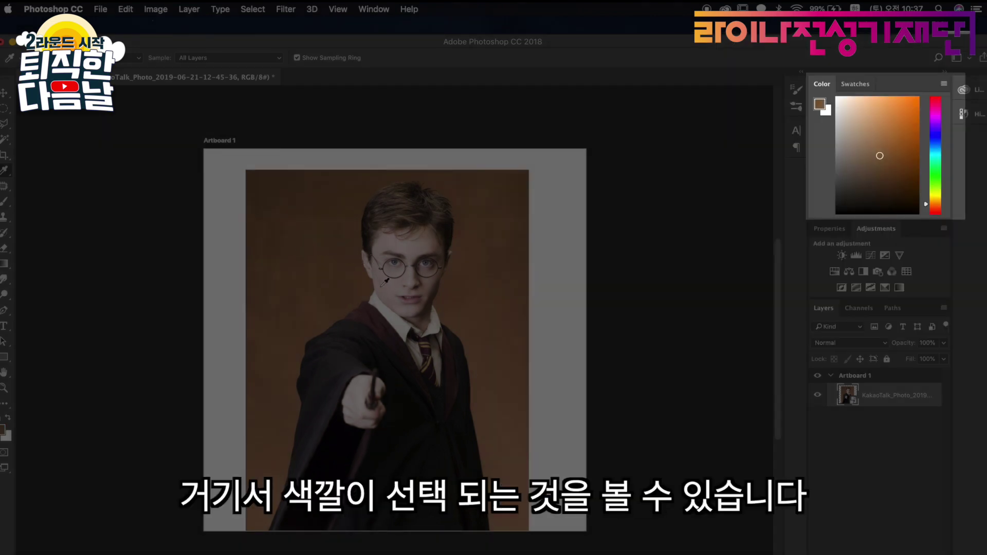
drag(382, 289, 510, 255)
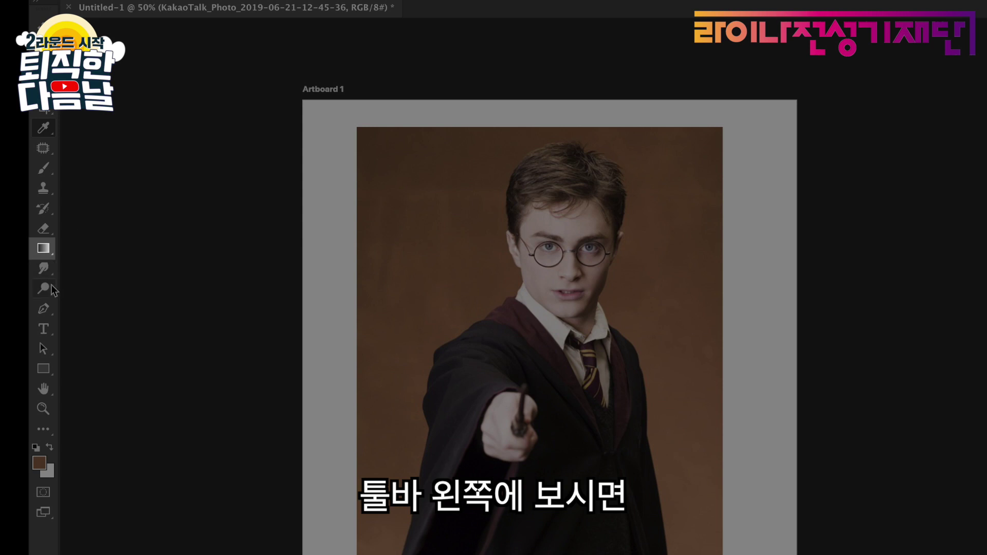
- Switch to the Paint Bucket tool and try to fill the white margins around the photo with the sampled brown
click(43, 229)
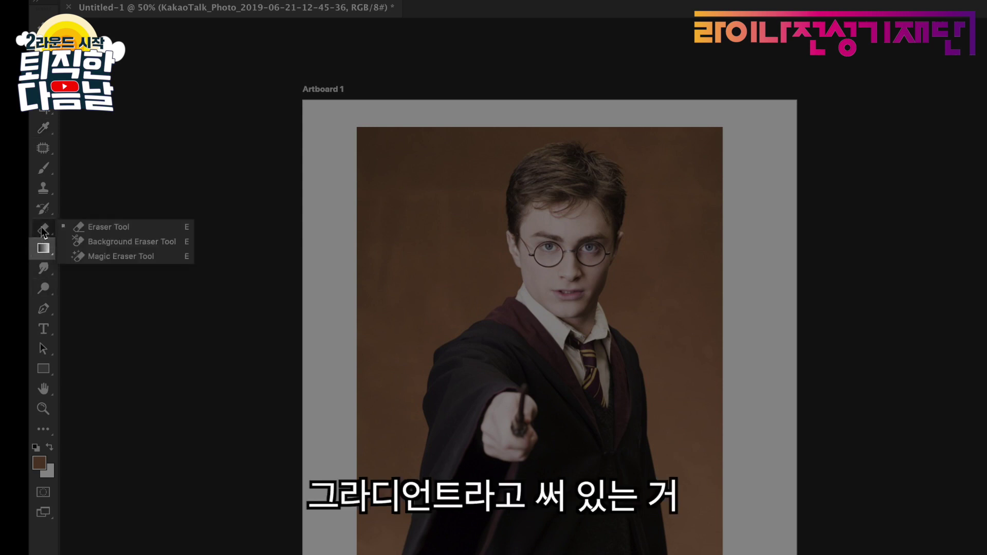
click(43, 250)
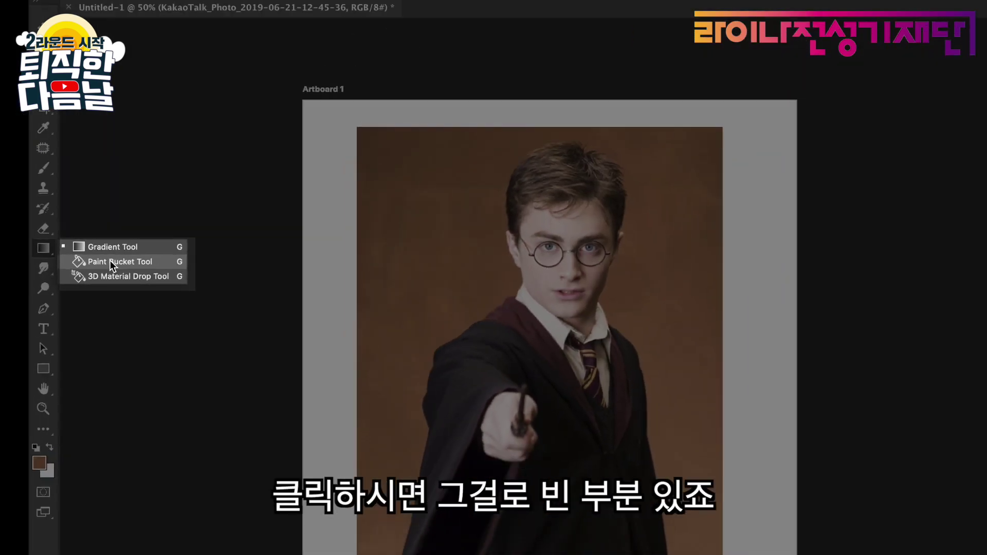
click(322, 252)
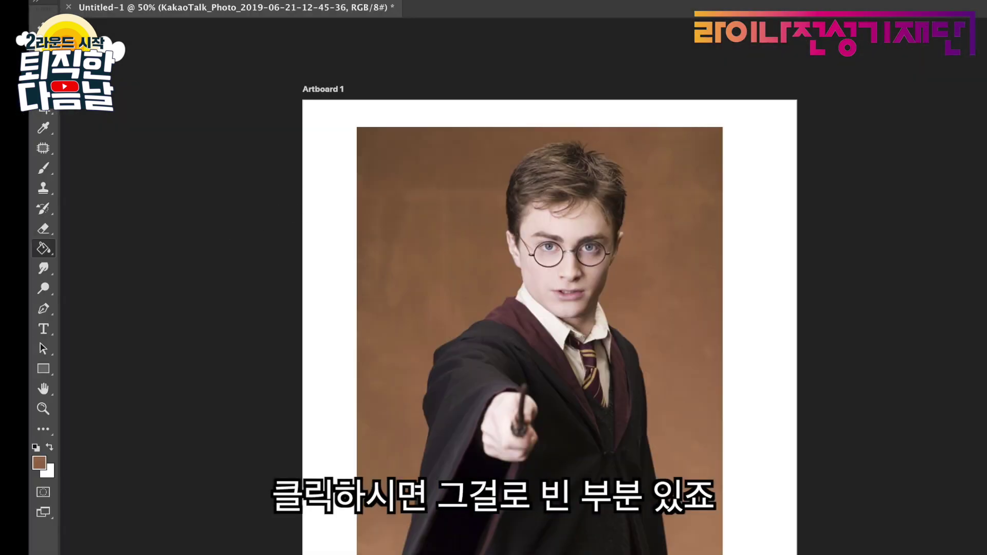
click(740, 357)
click(762, 185)
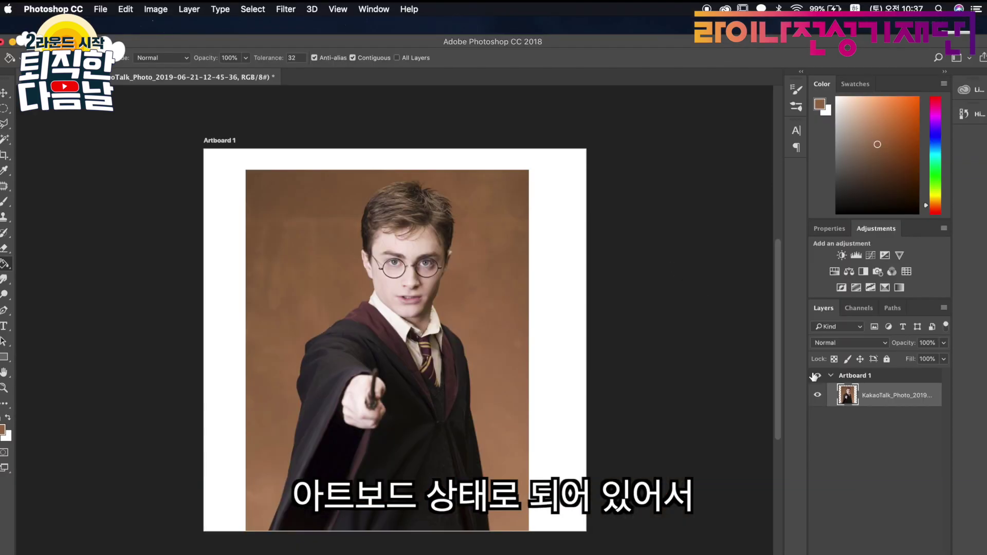
- Select the photo layer inside Artboard 1 and fill the white margin around the photo with brown
click(831, 376)
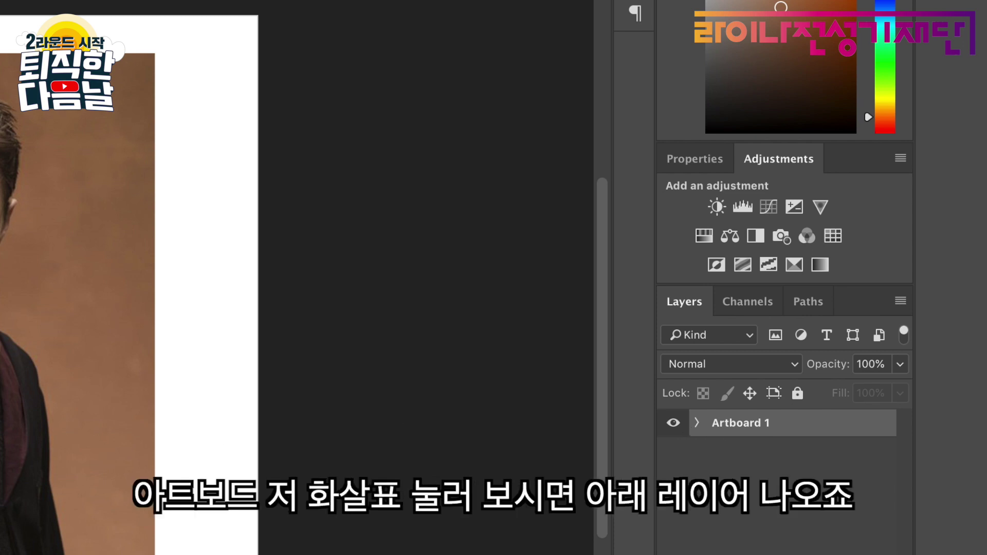
click(697, 423)
click(801, 468)
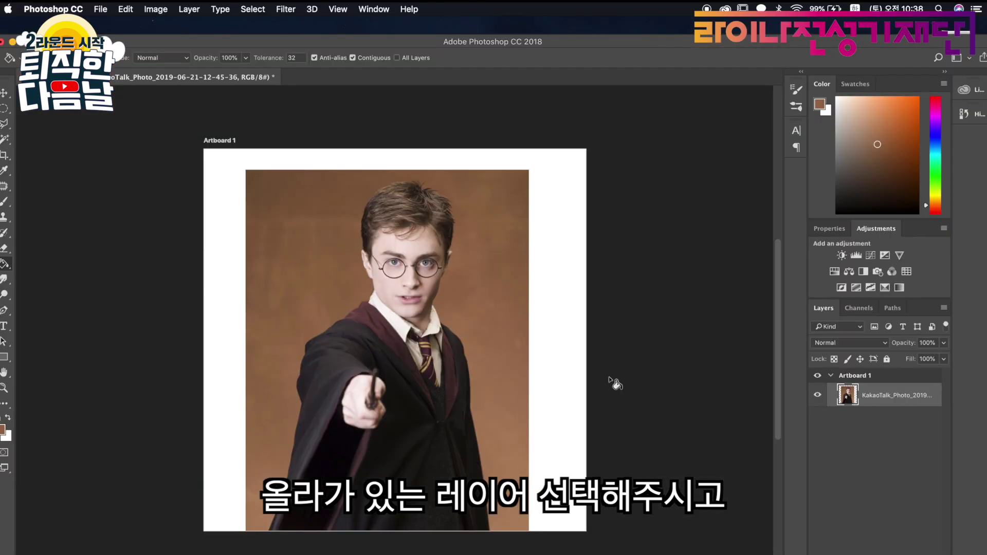
click(546, 384)
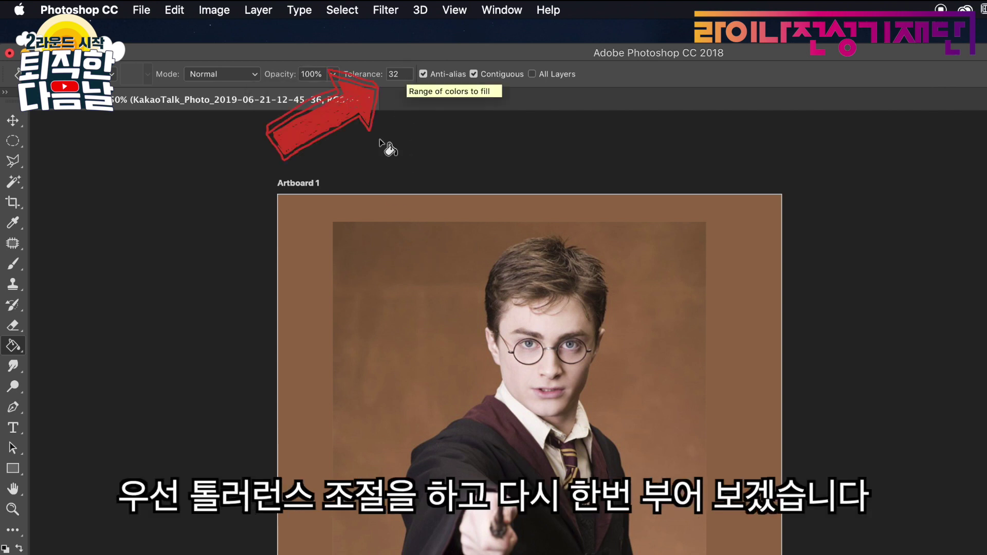
- Set the Paint Bucket tolerance to 10 and fill the uneven backdrop areas on both sides of the figure with brown
click(404, 73)
text(10)
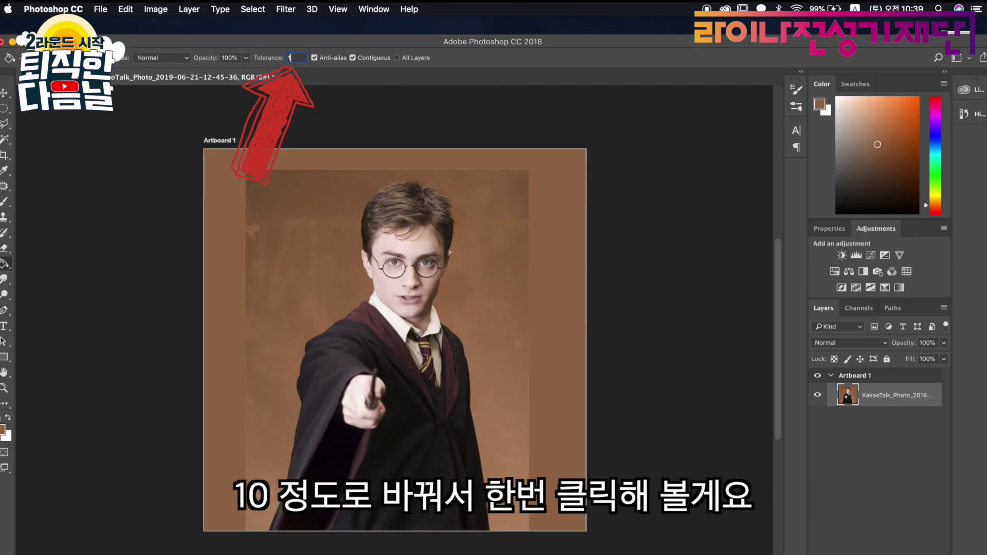
click(260, 235)
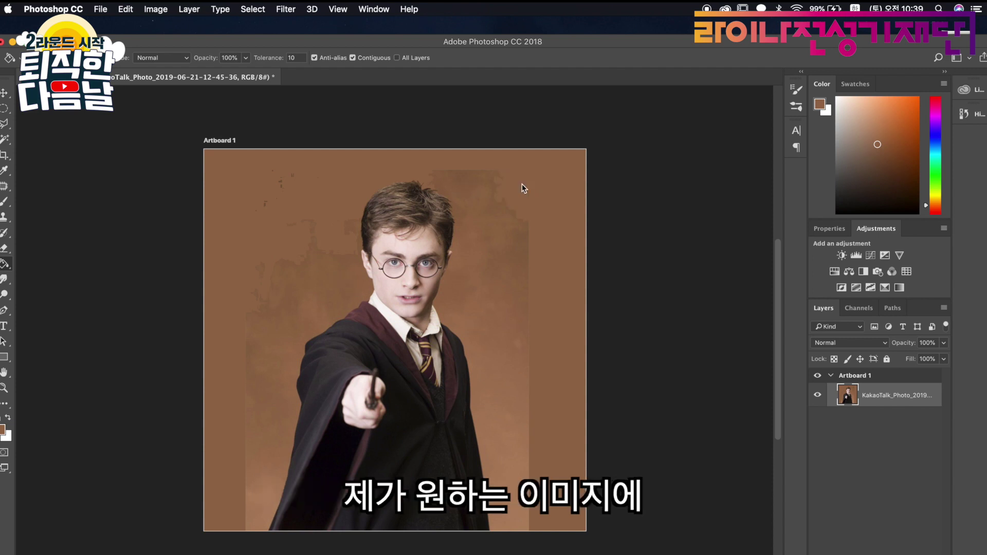
click(513, 367)
click(511, 414)
click(221, 340)
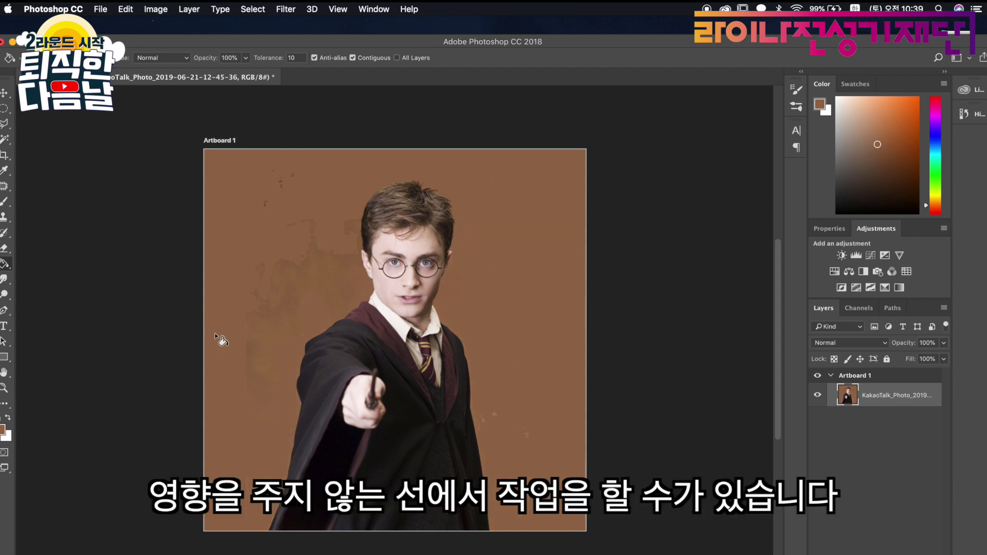
click(258, 354)
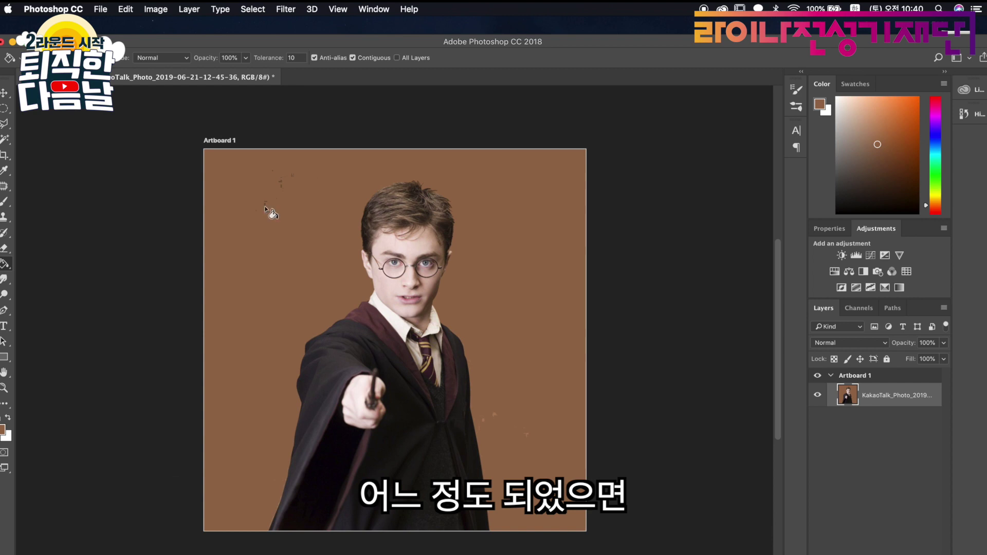
- Paint over the leftover dark specks in the backdrop with brown using the Brush tool
click(4, 202)
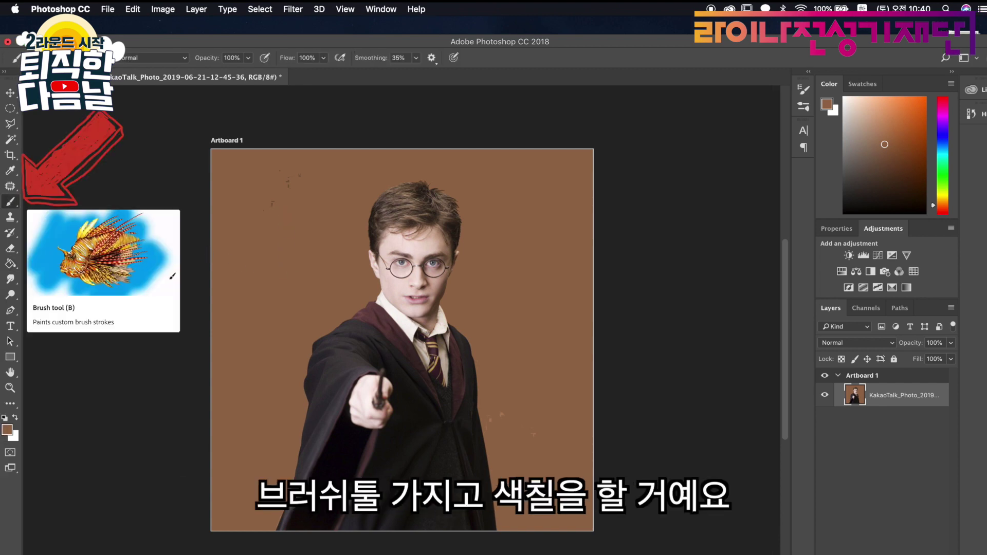
click(22, 57)
click(273, 195)
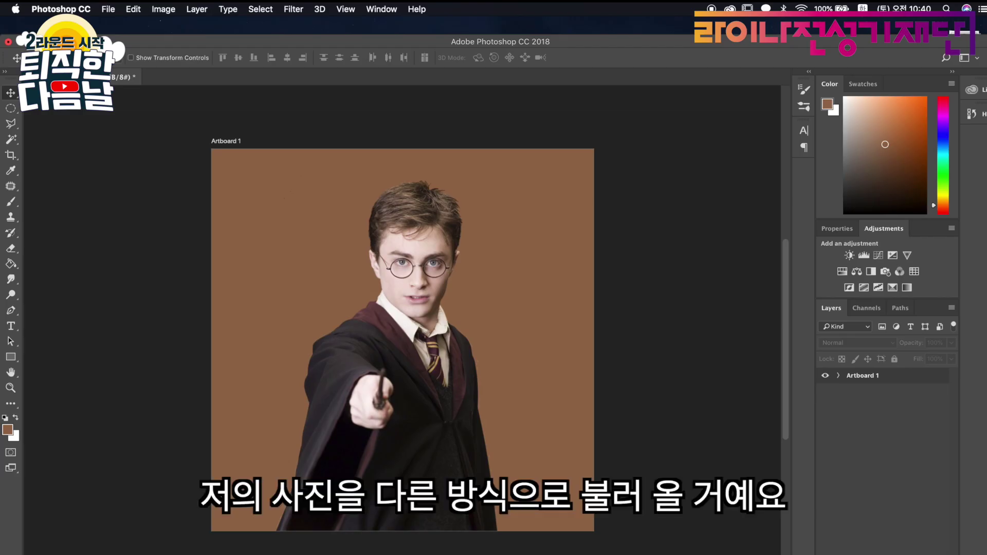
- Switch to Finder and open the 생각유튜버 photo folder in a new window over the artboard
key(super+Tab)
key(super+n)
drag(204, 64, 517, 53)
click(461, 129)
click(643, 67)
double_click(642, 81)
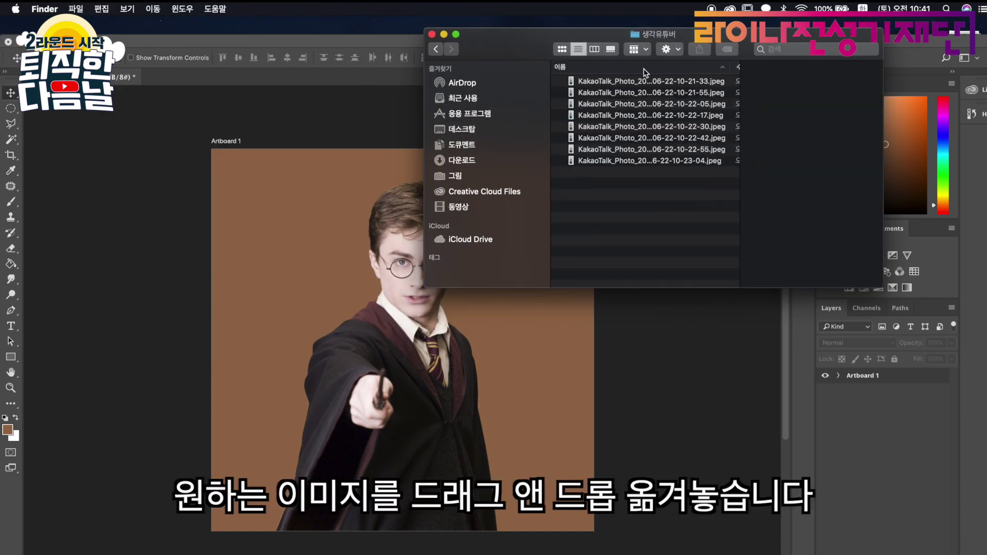
- Browse the KakaoTalk photos in the folder and place the one ending in 06-22-10-23-04.jpeg on the artboard, beside the robed figure
click(609, 81)
key(Down)
key(Down)
key(Down)
key(Down)
key(Down)
key(Down)
key(Down)
drag(645, 161, 555, 341)
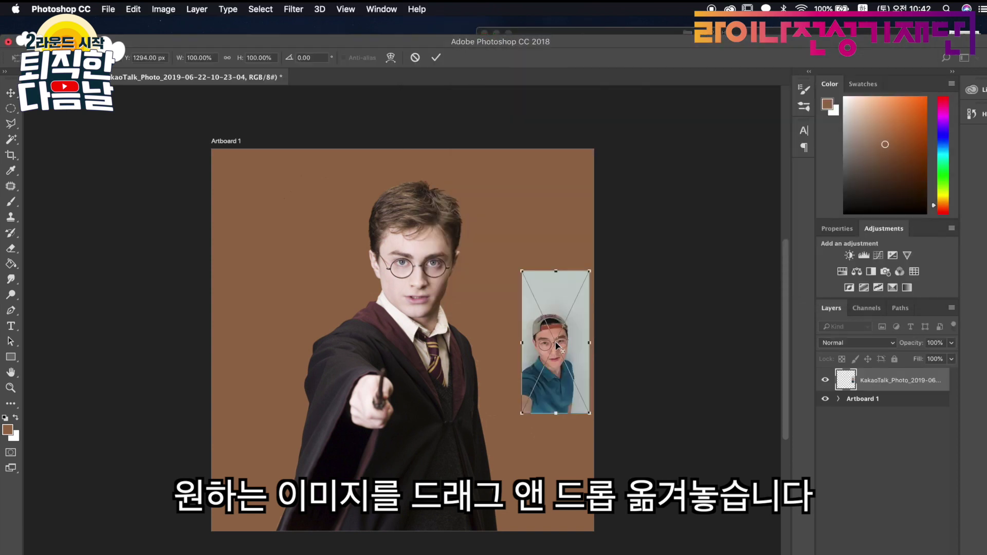
- Enlarge the placed selfie to about 274% and commit the placement
drag(522, 271, 432, 86)
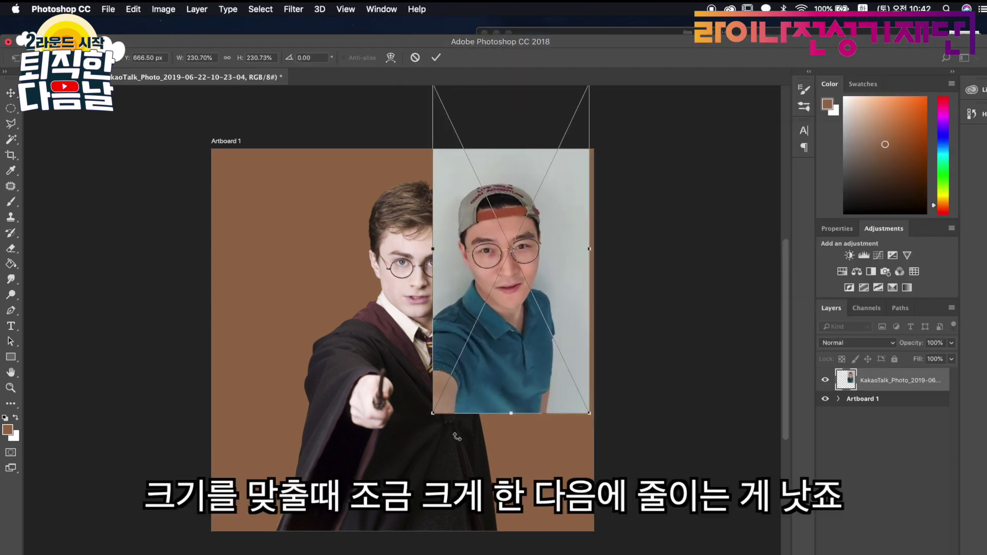
mouse_move(433, 413)
mouse_down()
mouse_move(421, 440)
mouse_move(439, 429)
mouse_up()
drag(428, 447, 429, 447)
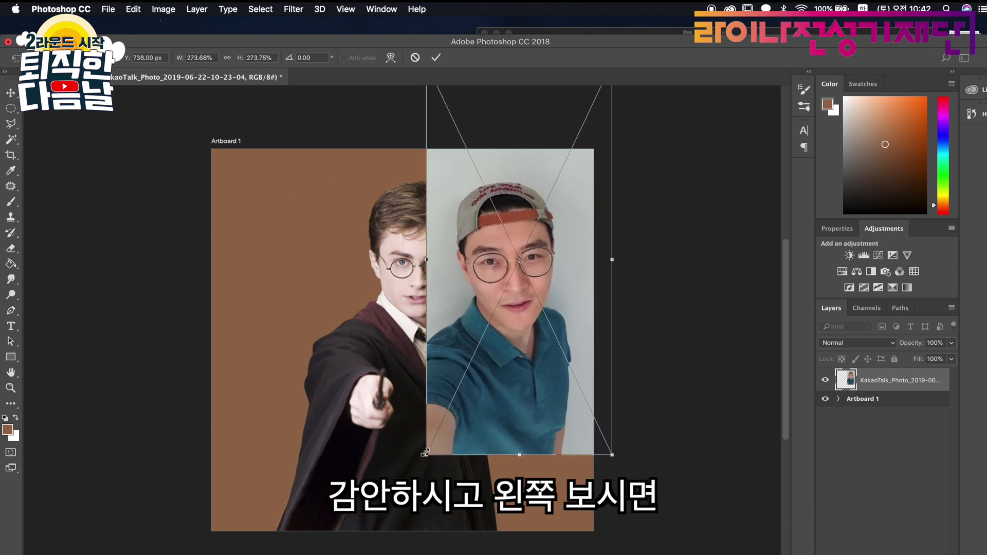
key(Return)
- Select the grey wall around the man in the selfie with the Magic Wand, adding the missed area beside his neck
click(11, 137)
click(171, 133)
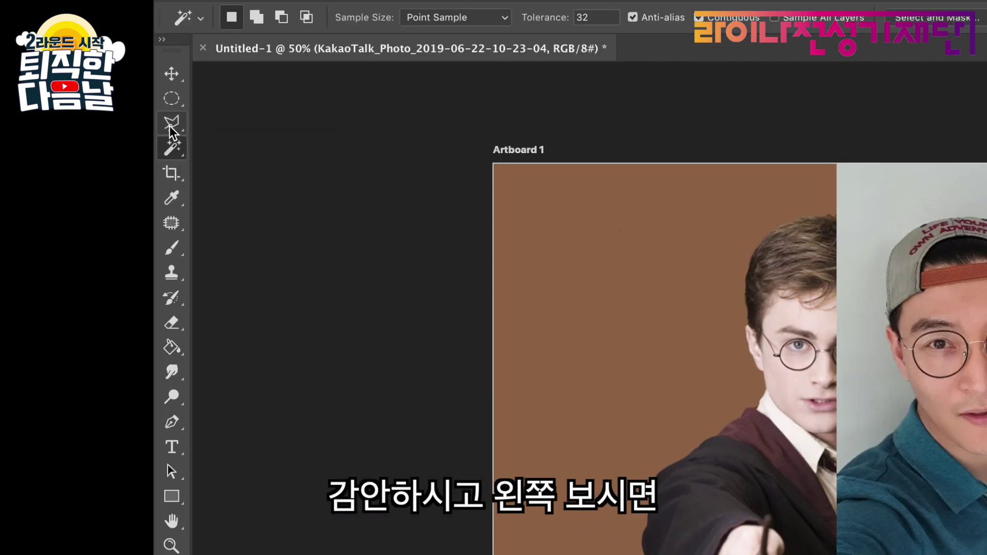
click(171, 133)
click(174, 103)
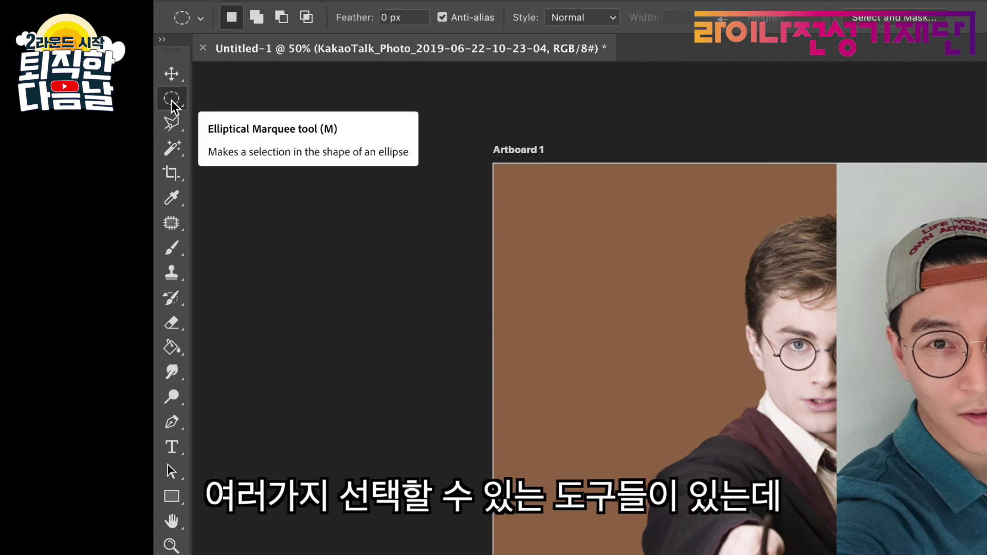
click(171, 150)
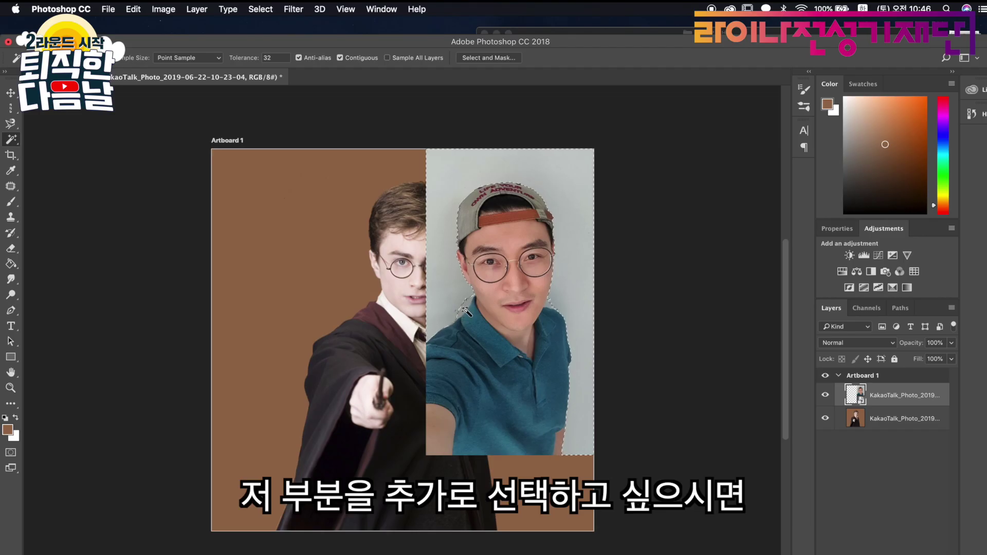
key(shift)
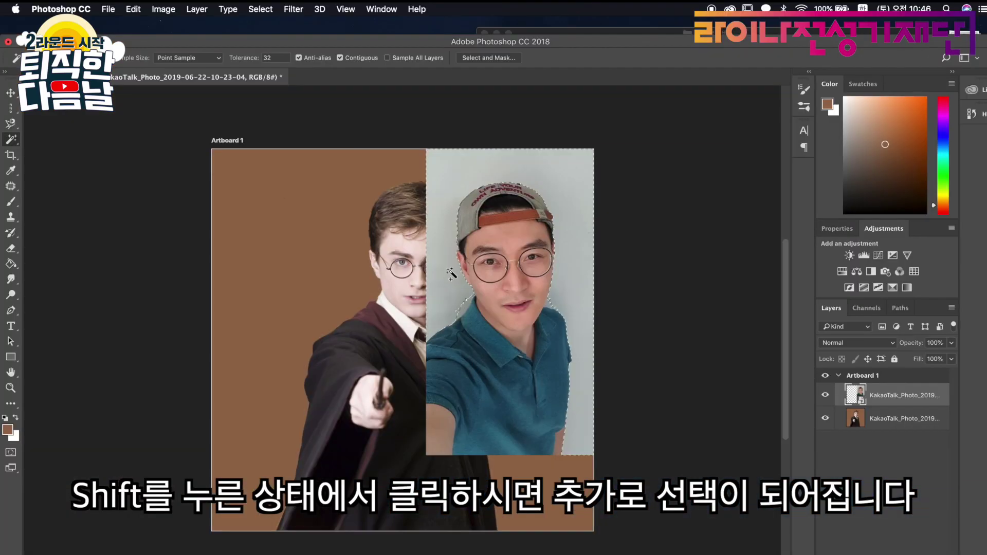
shift+click(467, 308)
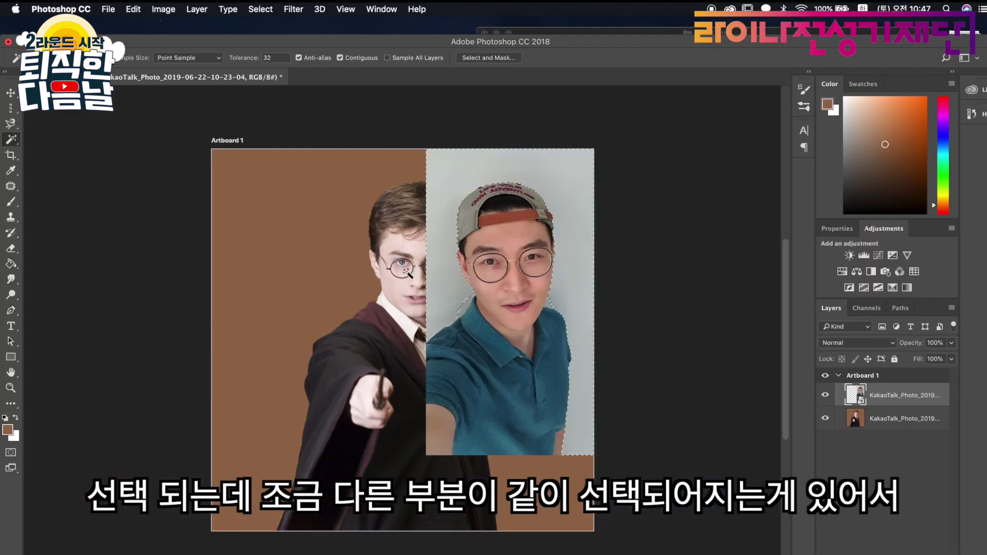
- Set the Magic Wand tolerance to 15 and try to delete the selected wall from the selfie
double_click(278, 58)
text(10)
key(Return)
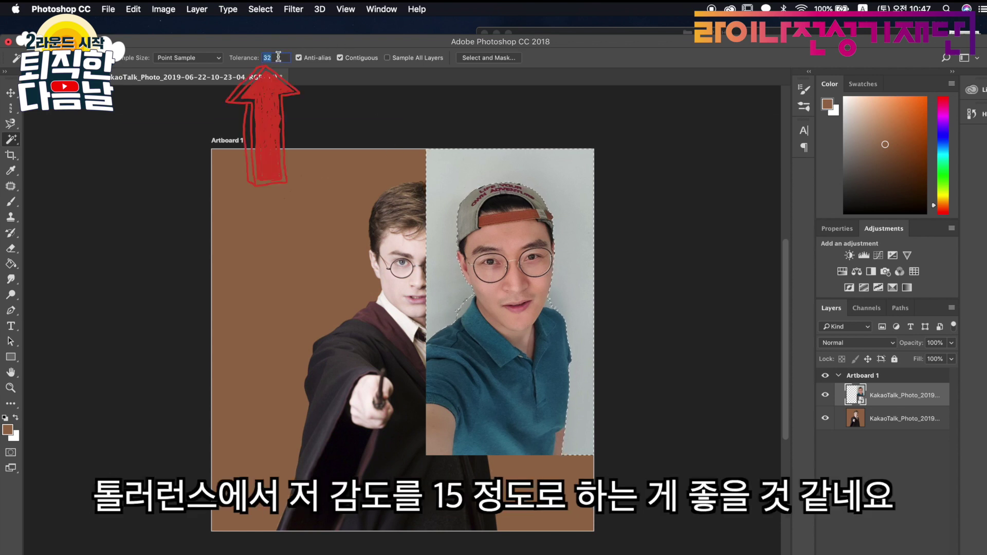
text(15)
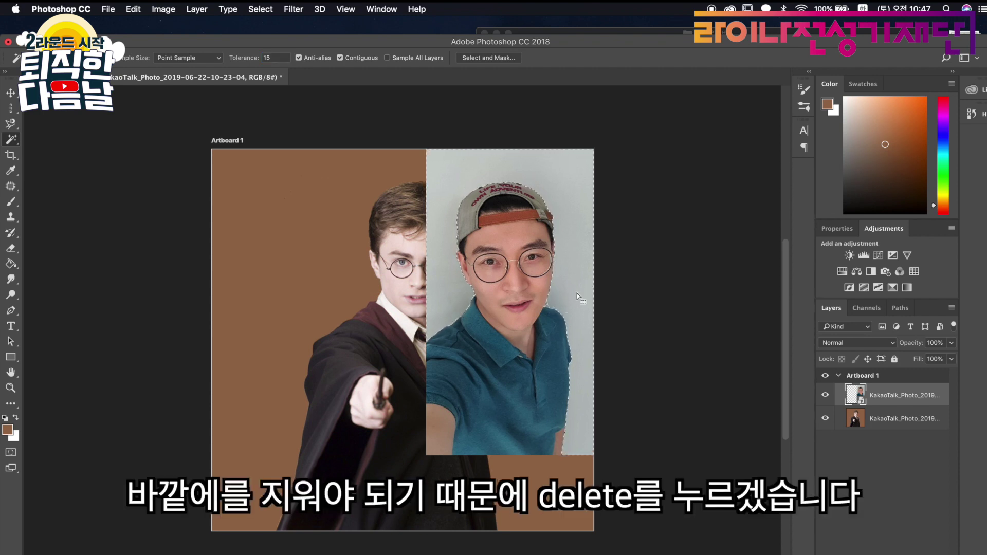
key(Delete)
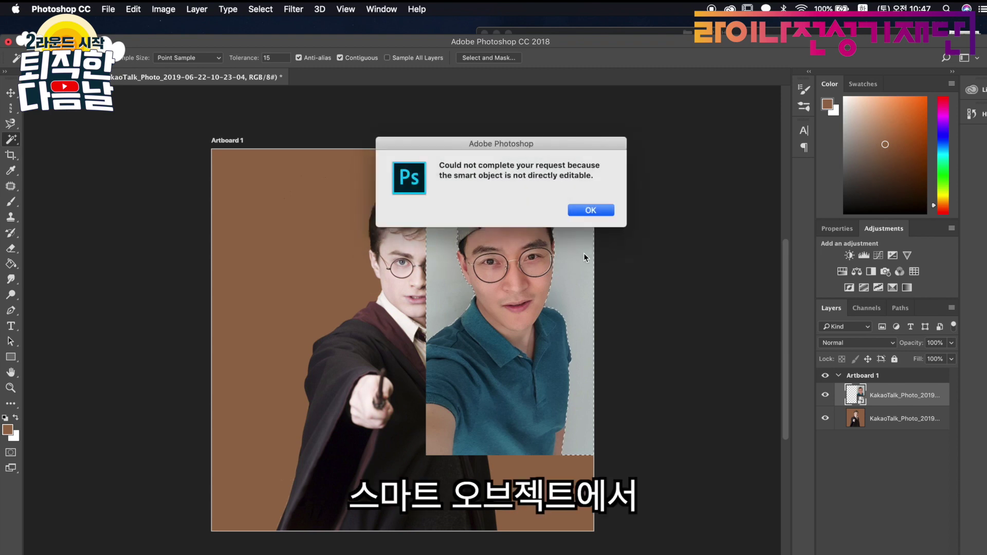
click(597, 207)
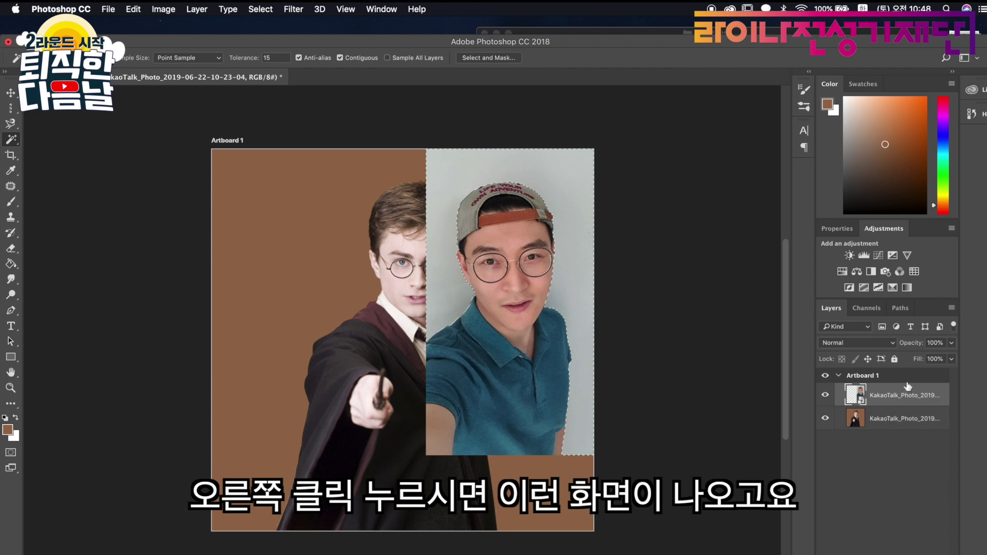
- Rasterize the selfie layer and delete the selected wall around the man
right_click(921, 399)
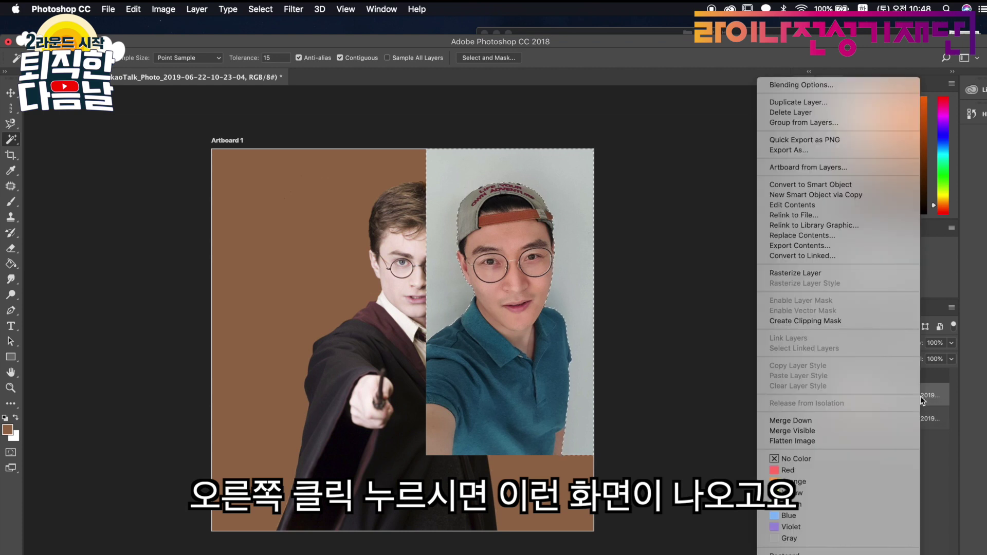
click(893, 272)
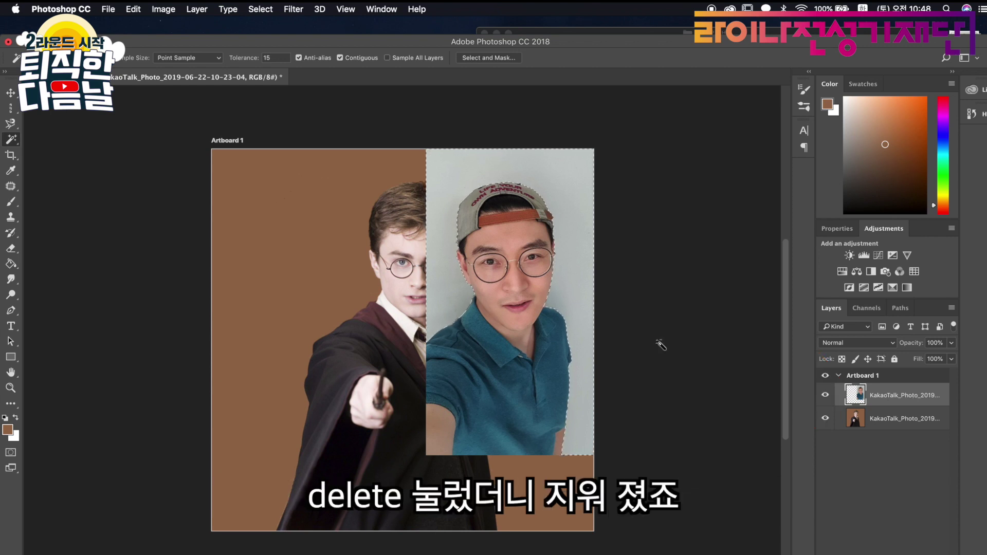
key(Delete)
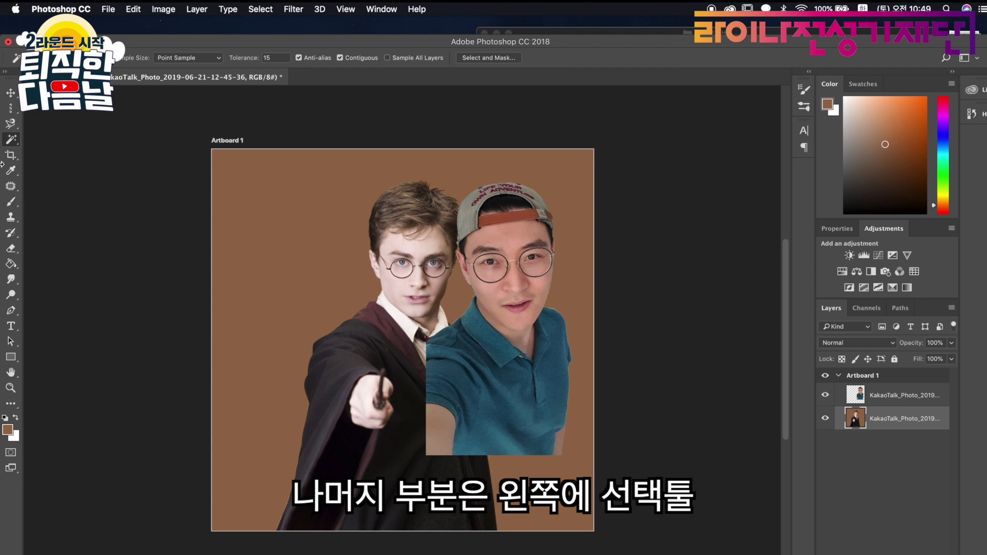
- Trace the man's jawline with the Polygonal Lasso and continue the outline around the outside of his shoulder
click(11, 125)
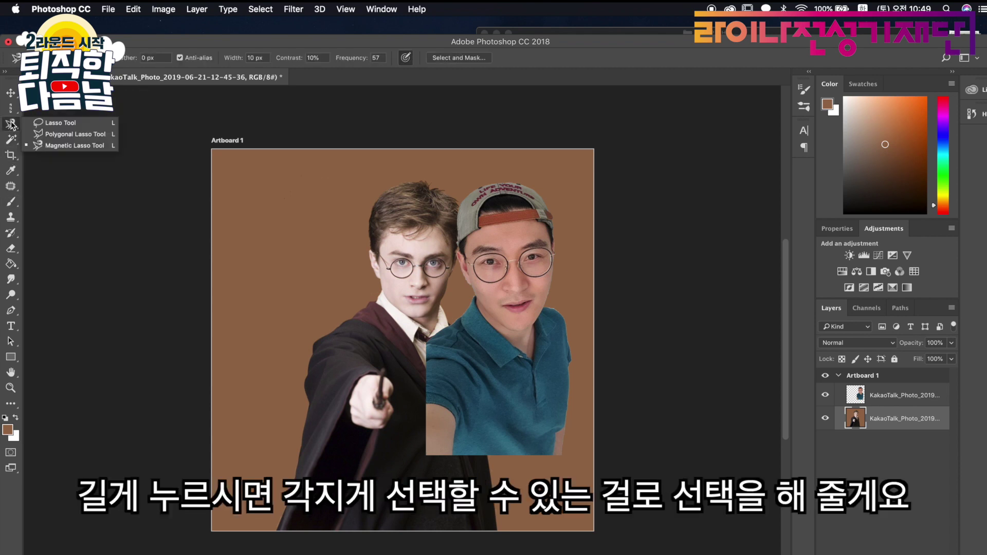
click(46, 135)
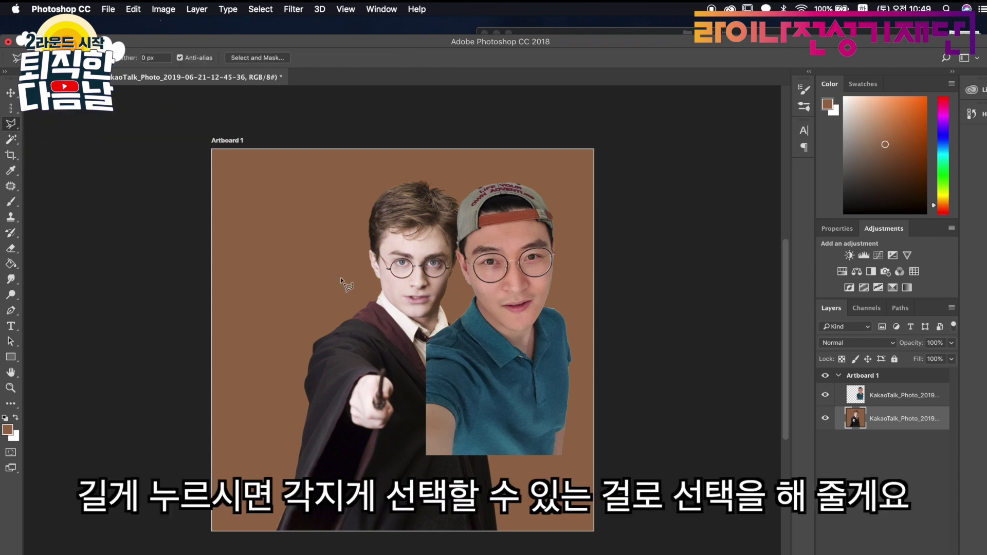
click(11, 388)
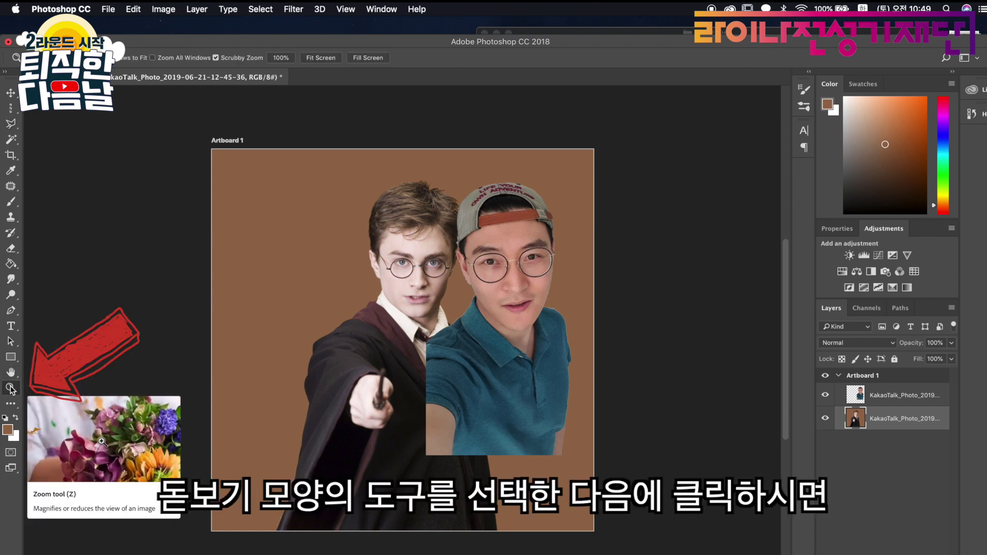
click(456, 320)
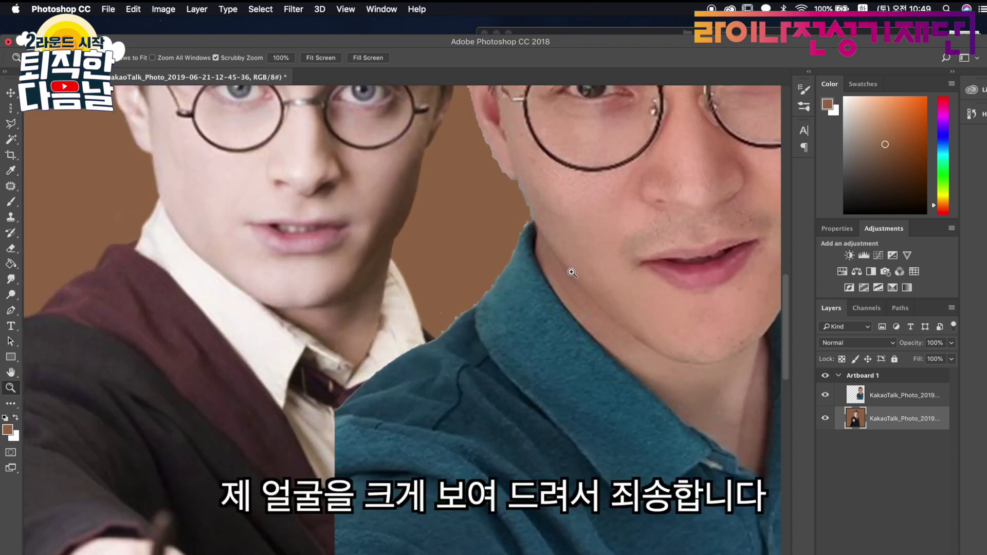
click(572, 273)
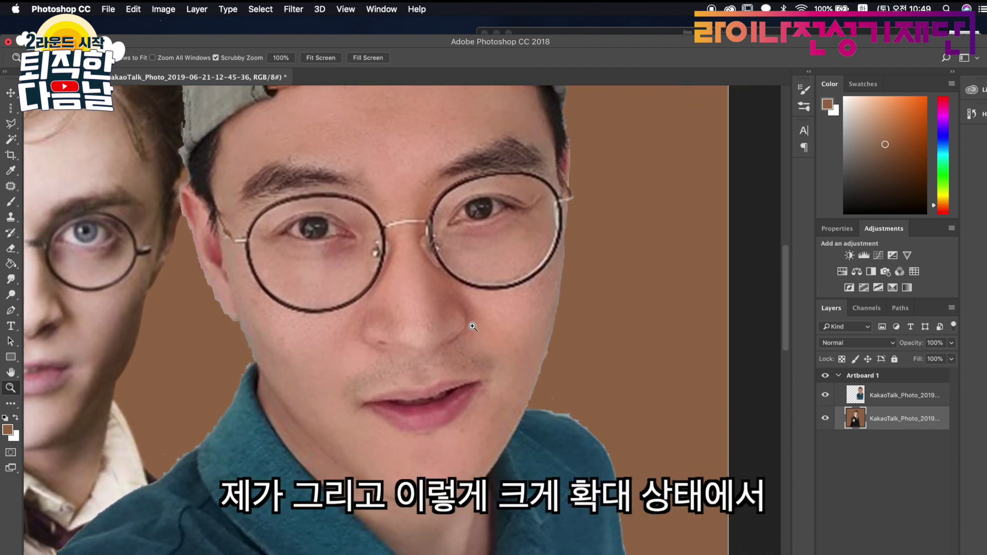
scroll(472, 326, down, 10)
scroll(472, 326, up, 5)
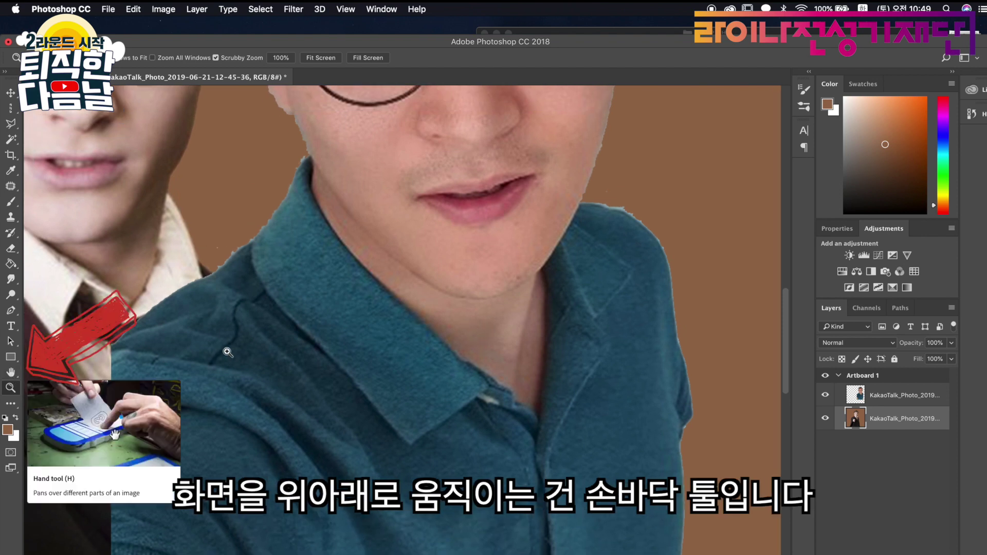
drag(302, 343, 373, 342)
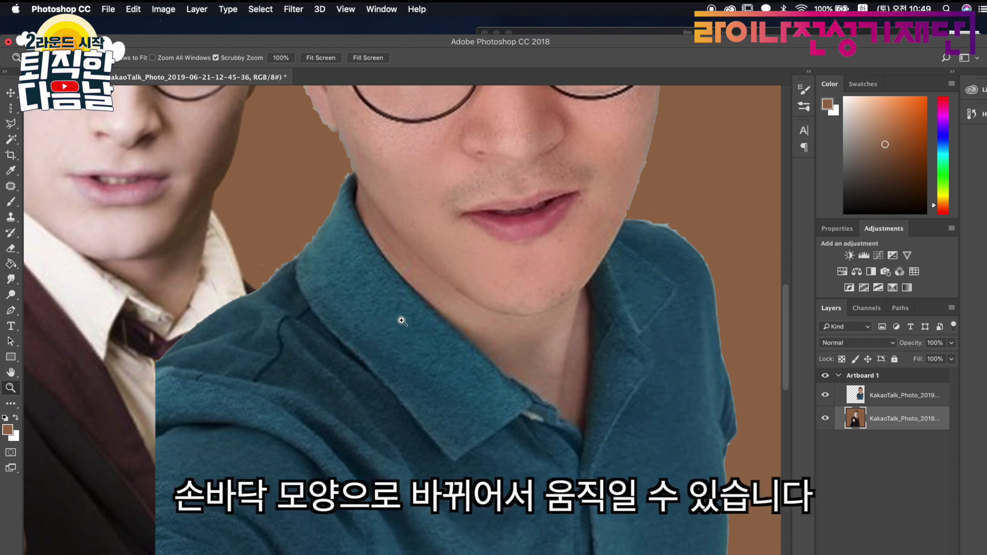
key(l)
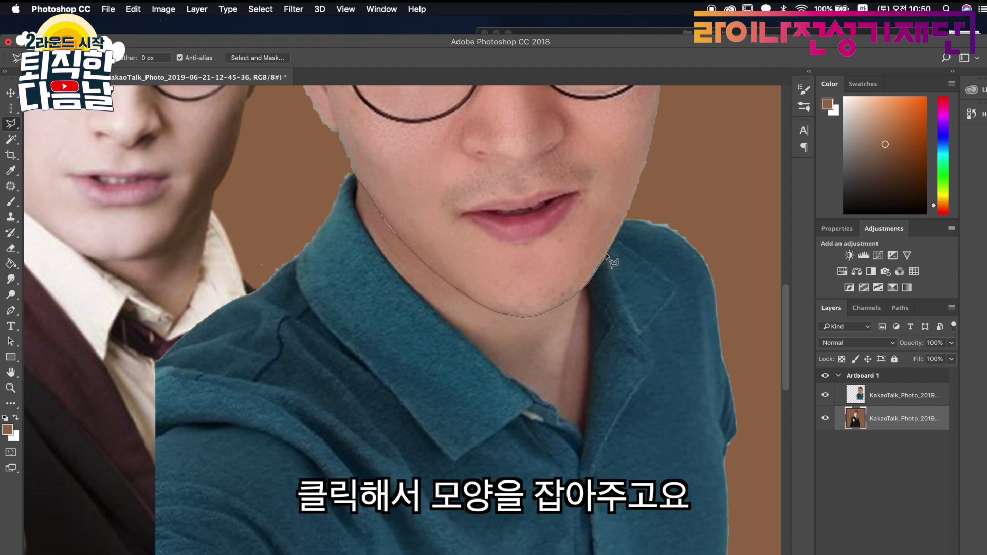
click(682, 193)
click(735, 271)
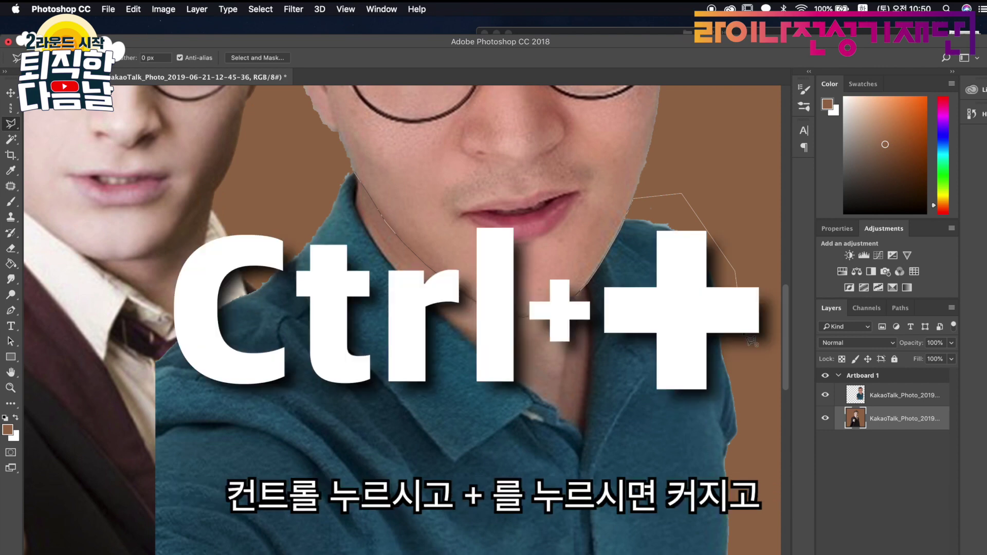
- Continue the lasso outline below the shirt and arm and close it at the neck, enclosing the man's whole body
key(ctrl+minus)
key(ctrl+minus)
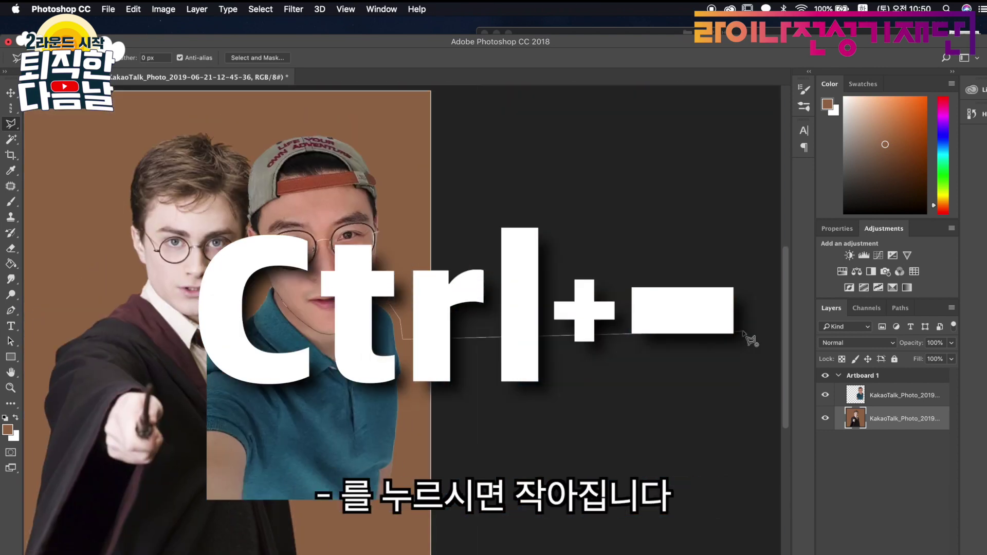
scroll(751, 340, up, 2)
scroll(751, 340, left, 5)
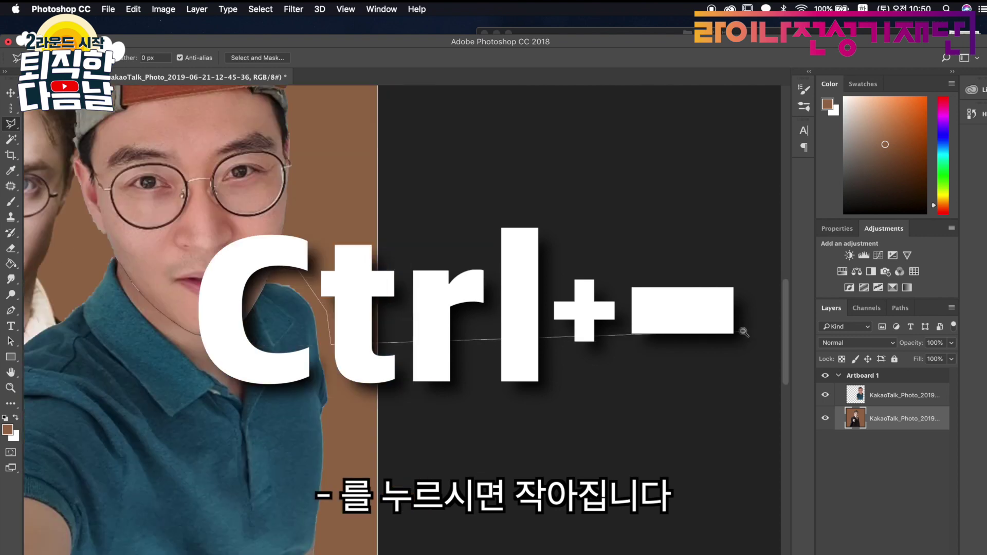
scroll(750, 339, right, 5)
scroll(450, 359, down, 3)
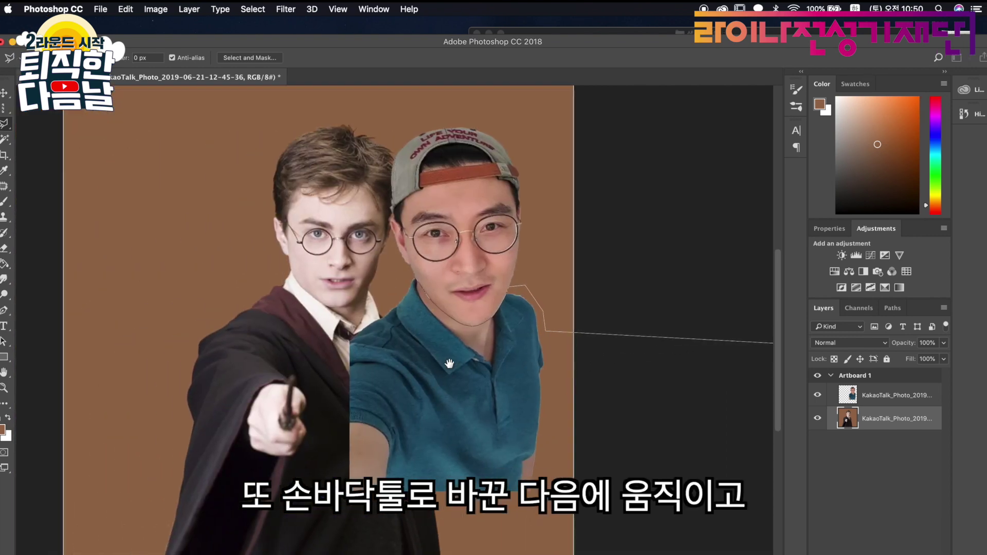
scroll(509, 380, up, 1)
click(560, 474)
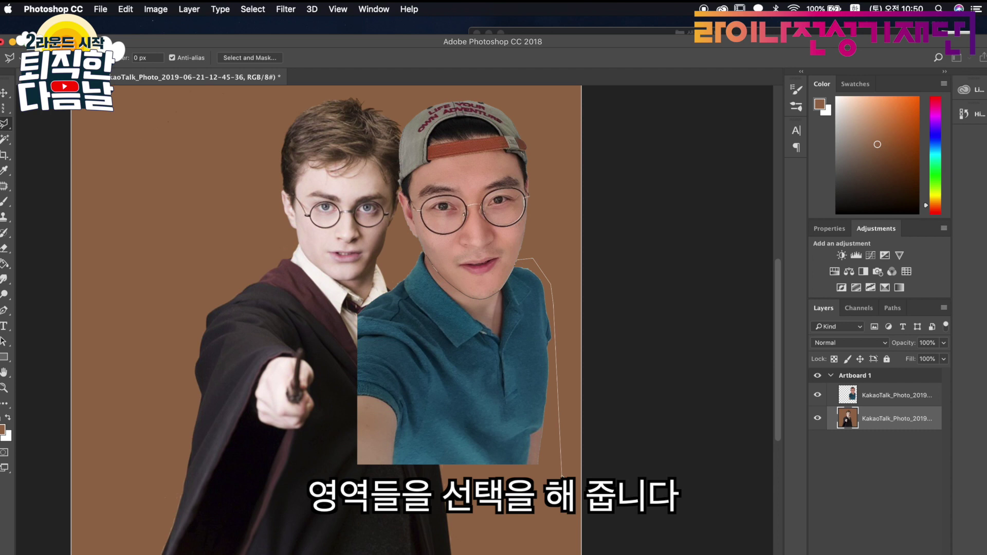
click(281, 521)
click(422, 252)
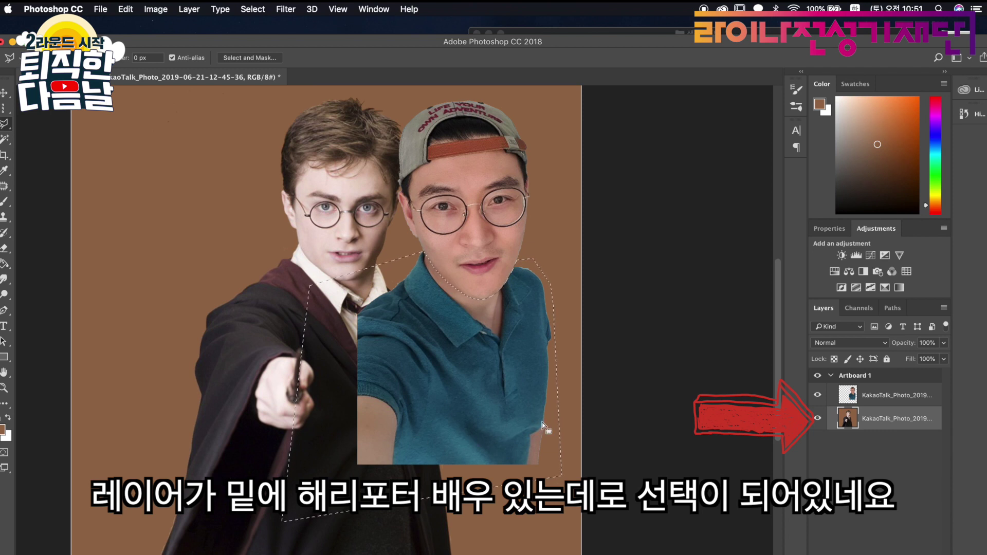
- Delete the selected body from the selfie layer so only the capped head is kept, and clear the selection
click(880, 399)
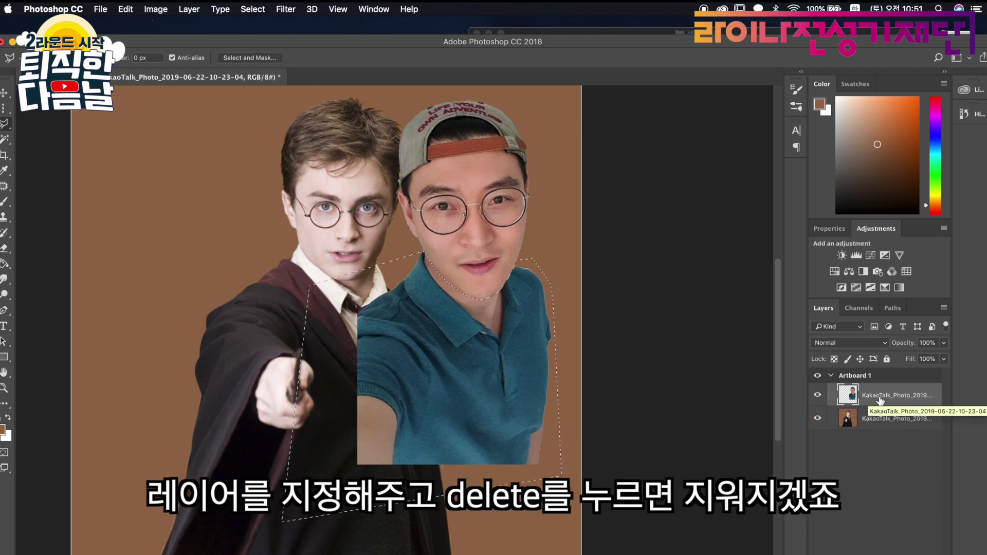
key(Delete)
key(super+d)
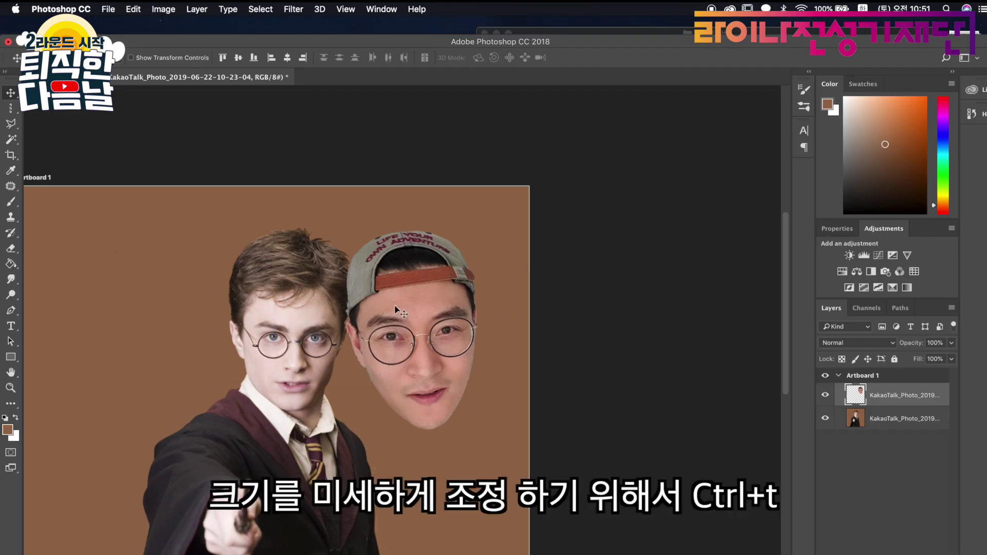
key(ctrl+t)
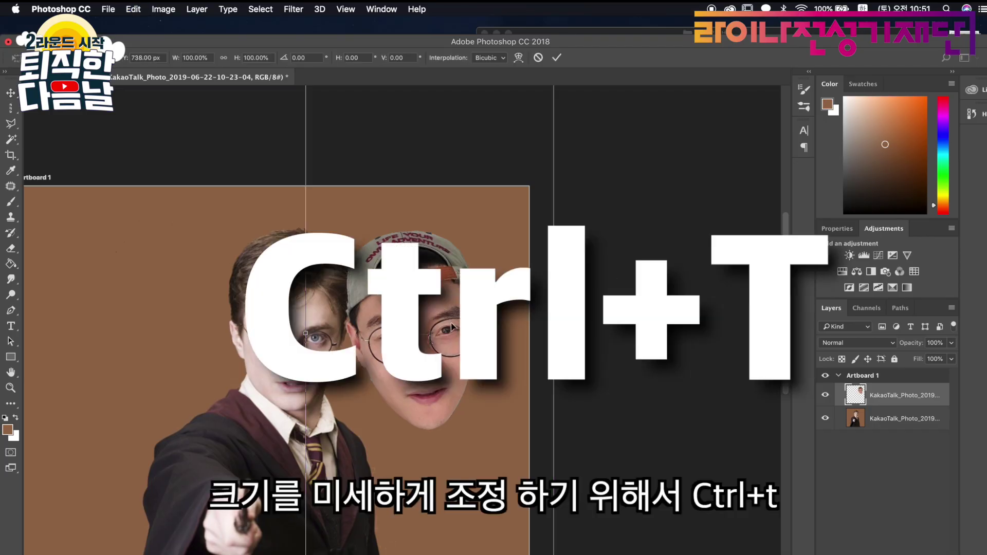
scroll(442, 319, down, 3)
scroll(443, 319, right, 1)
scroll(442, 320, down, 2)
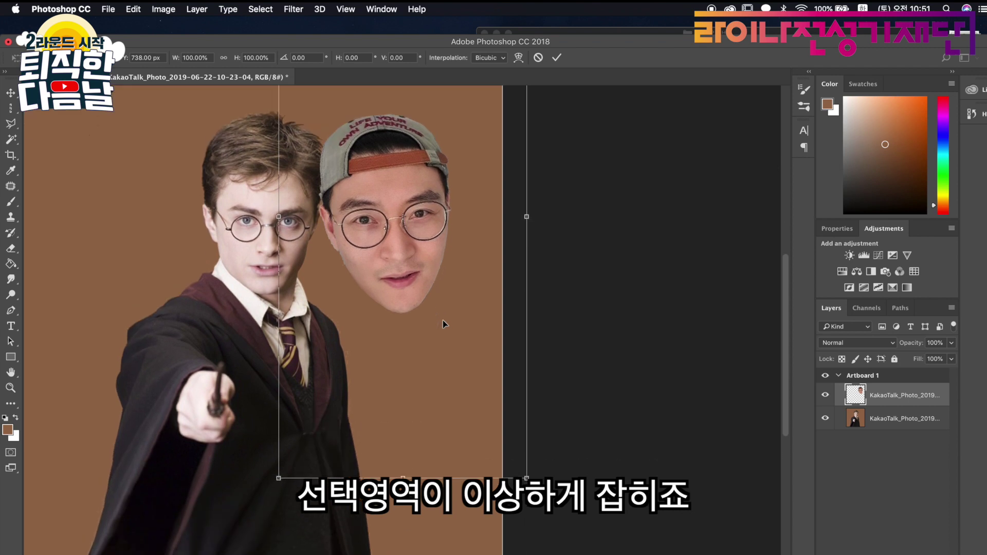
scroll(443, 320, down, 5)
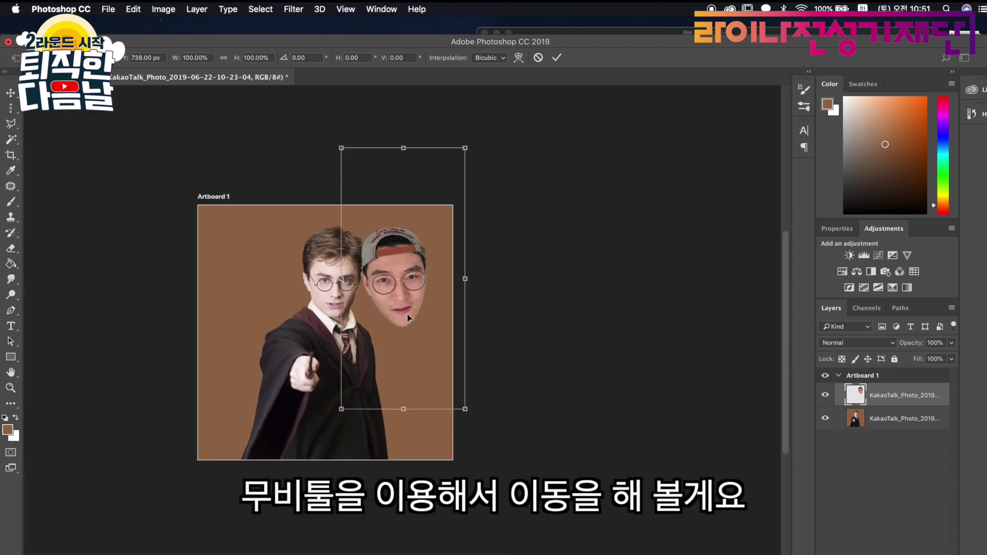
key(Return)
- Move the capped head onto the portrait's face, and lasso and delete the stray selfie remnants left beside the robe
drag(408, 318, 327, 393)
click(12, 140)
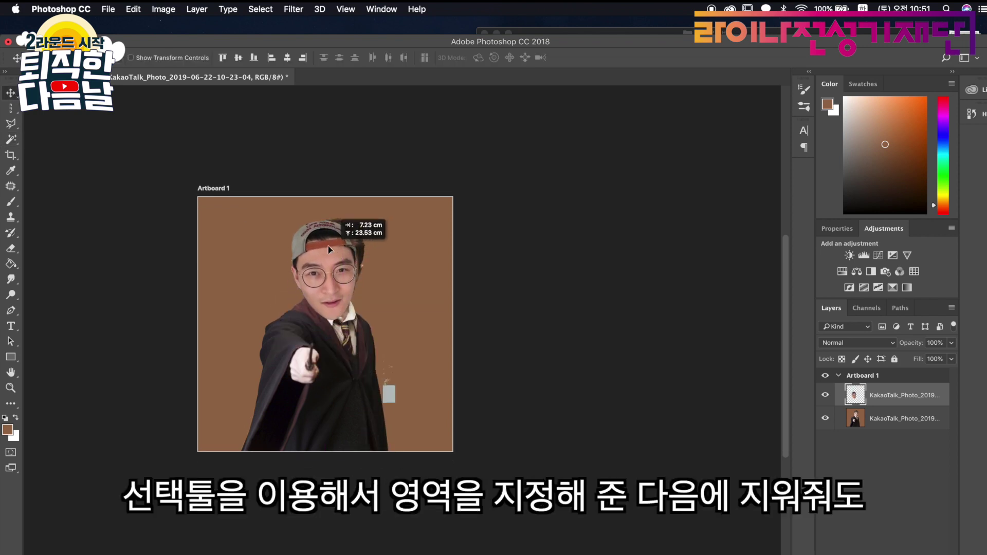
key(l)
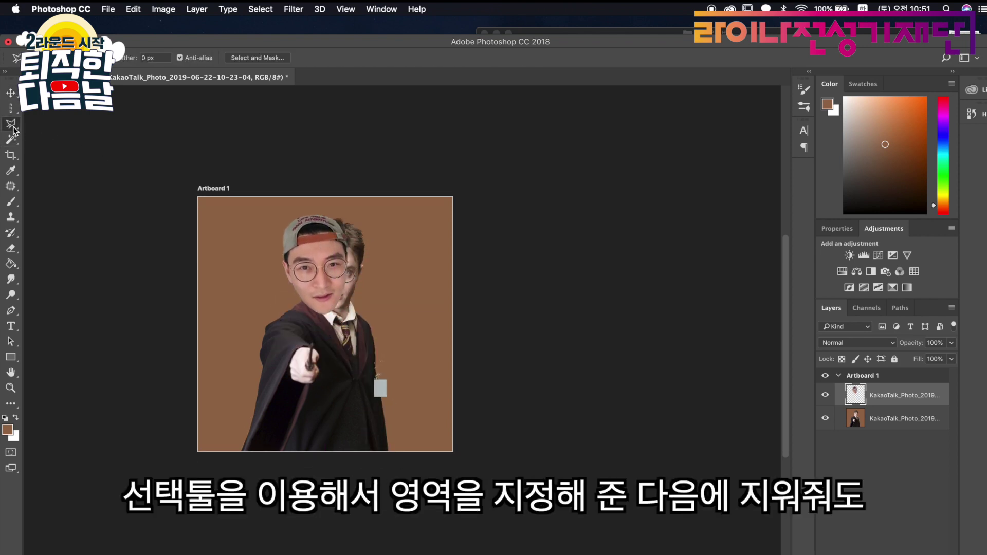
click(305, 325)
click(357, 308)
click(379, 265)
click(422, 268)
click(412, 445)
click(270, 442)
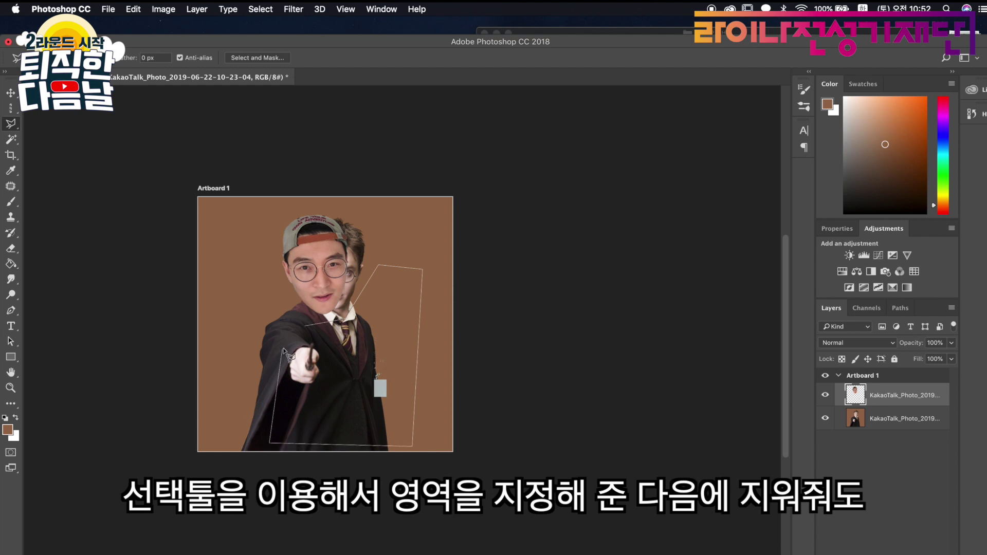
click(305, 326)
key(Delete)
key(super+d)
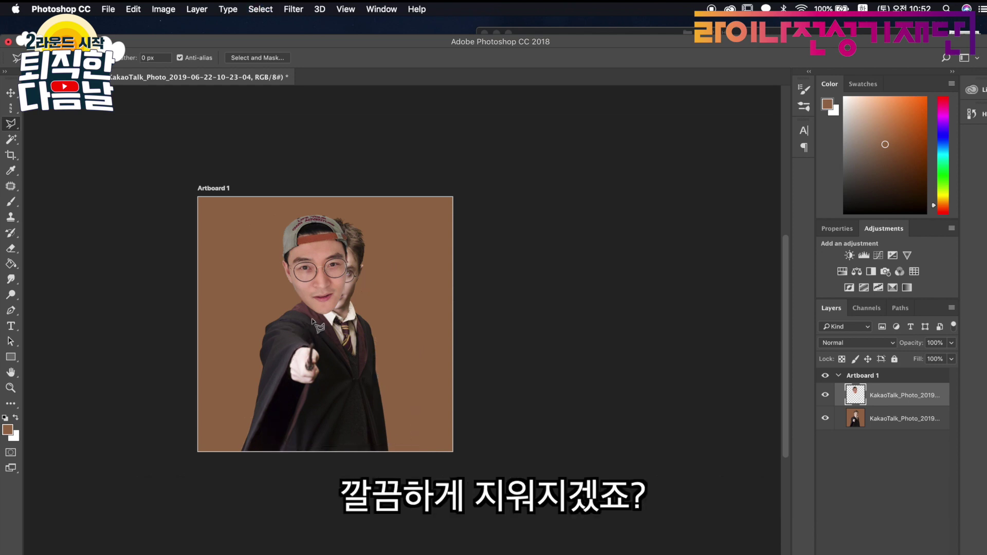
- Reposition the capped head so it covers the portrait's original face above the collar
key(v)
drag(307, 279, 323, 362)
key(ctrl+t)
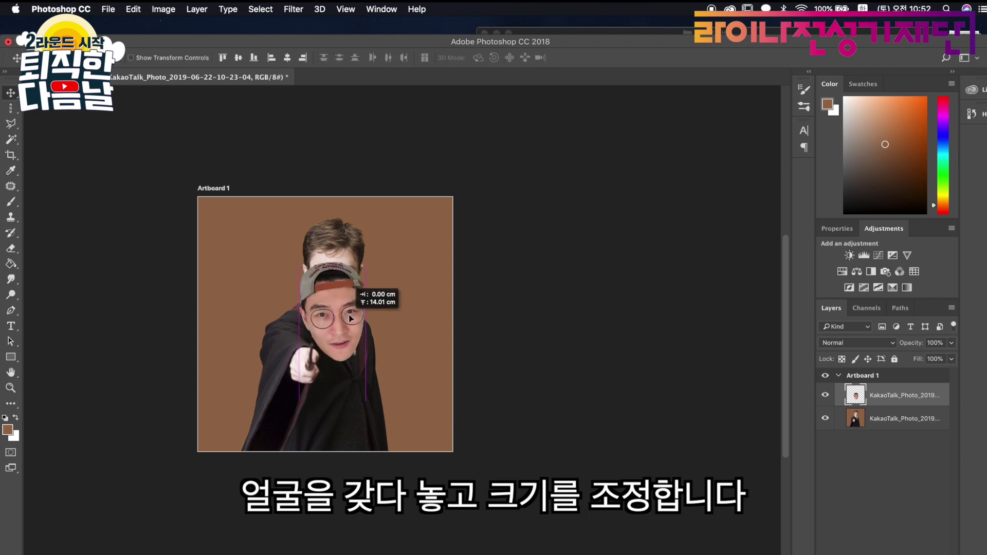
drag(375, 241, 339, 270)
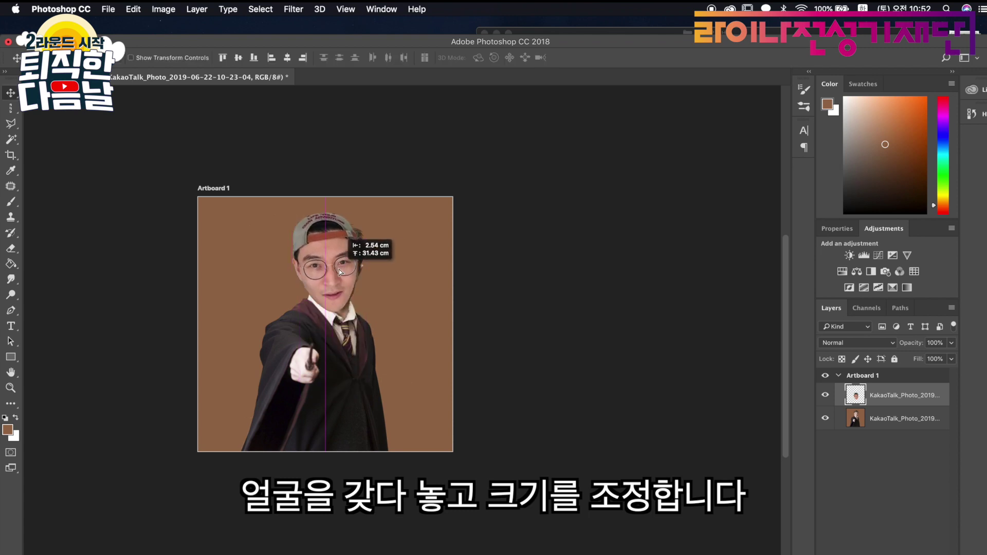
- Scale the head to about 90.31% and rotate it about 4.43° with Free Transform to fit the portrait's neck
key(super+plus)
key(ctrl+t)
drag(359, 110, 391, 105)
drag(221, 97, 219, 97)
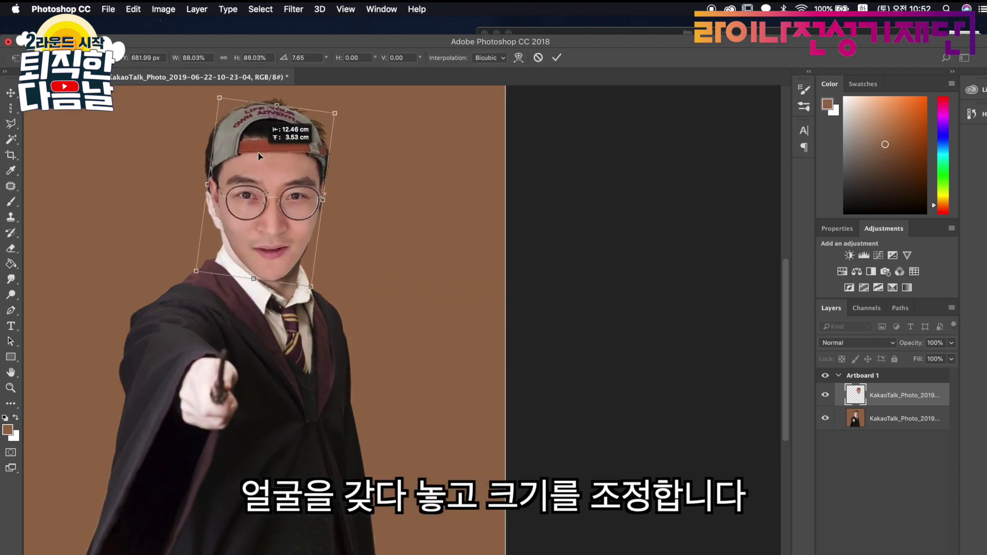
drag(325, 284, 355, 268)
drag(331, 116, 333, 112)
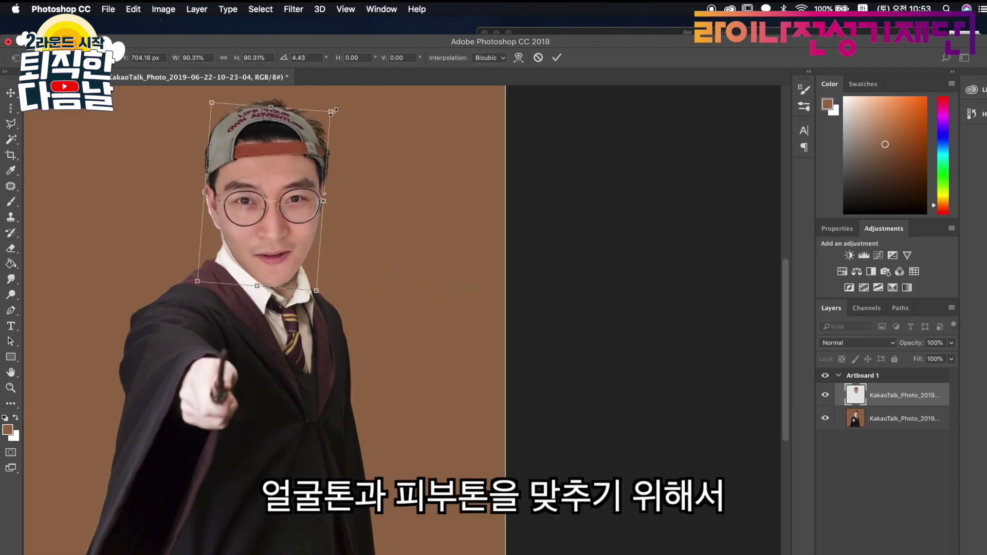
key(Return)
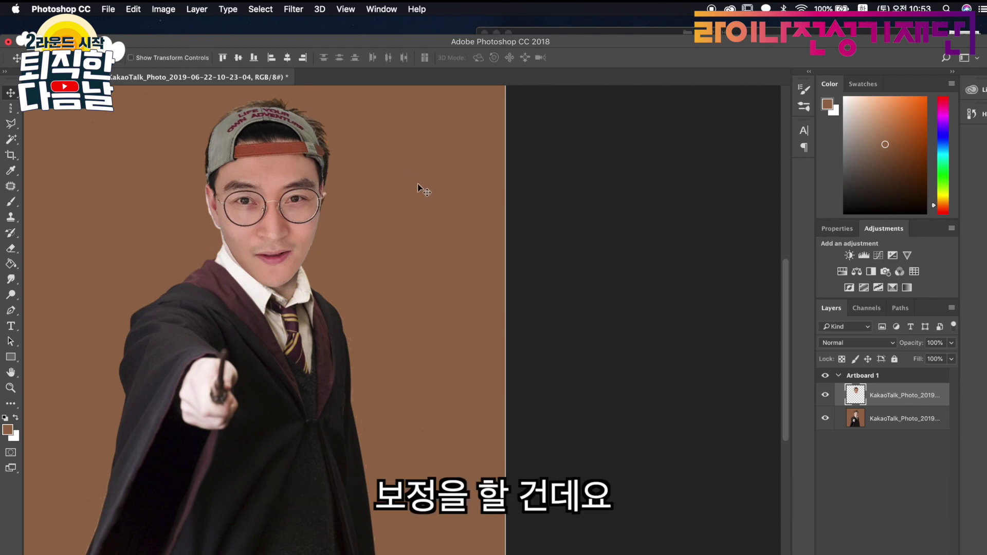
- Brighten the head layer's midtones with a Levels adjustment, keeping the input black point at 0 and white point at 255
click(163, 10)
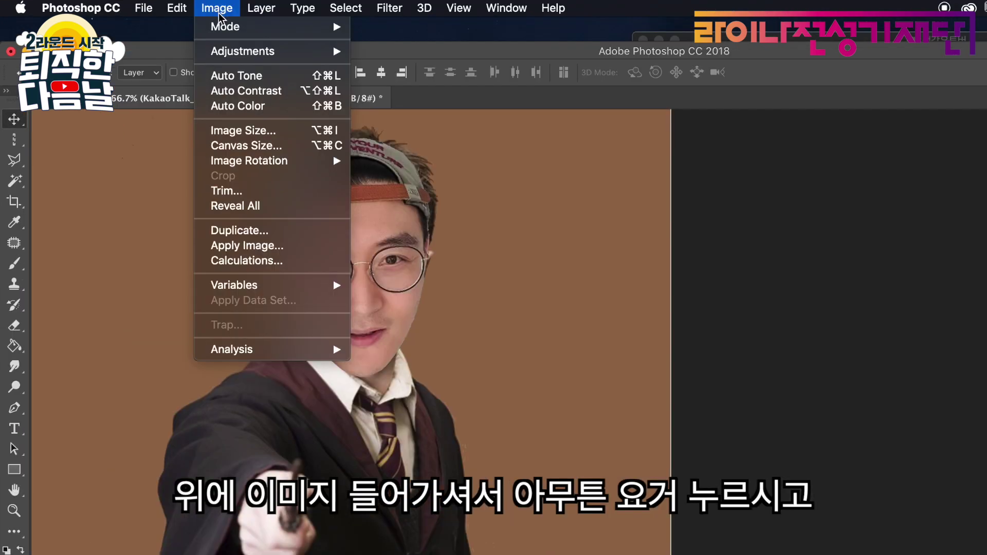
mouse_move(225, 60)
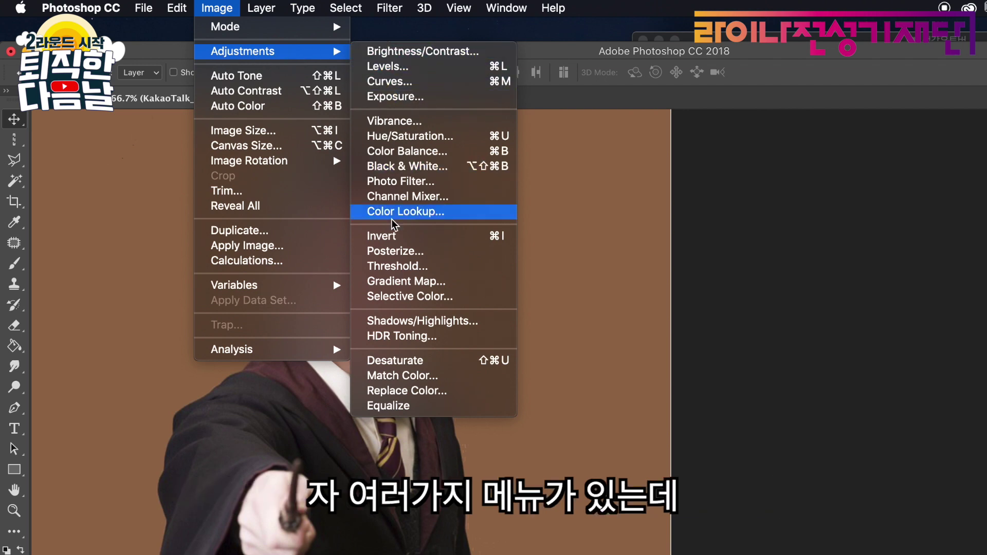
click(431, 72)
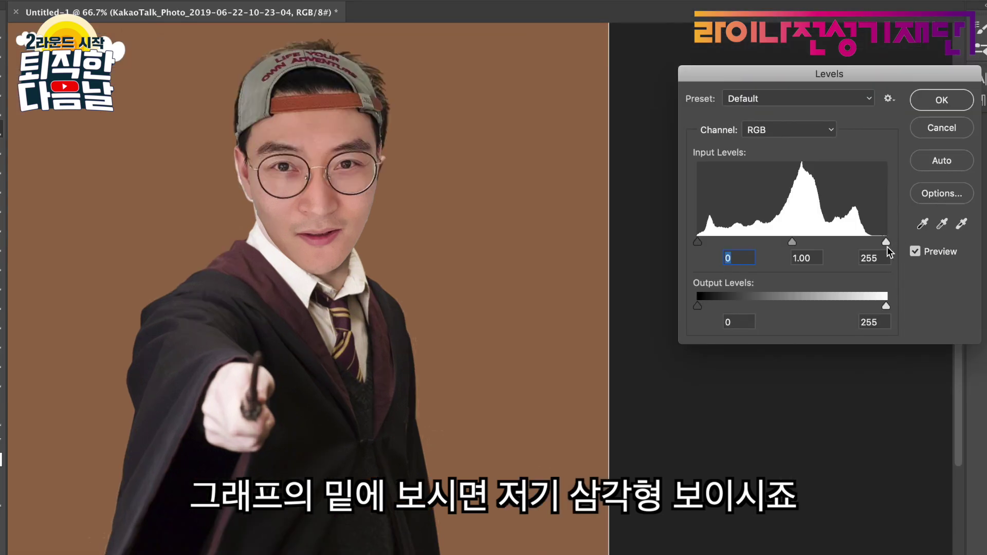
drag(886, 242, 912, 231)
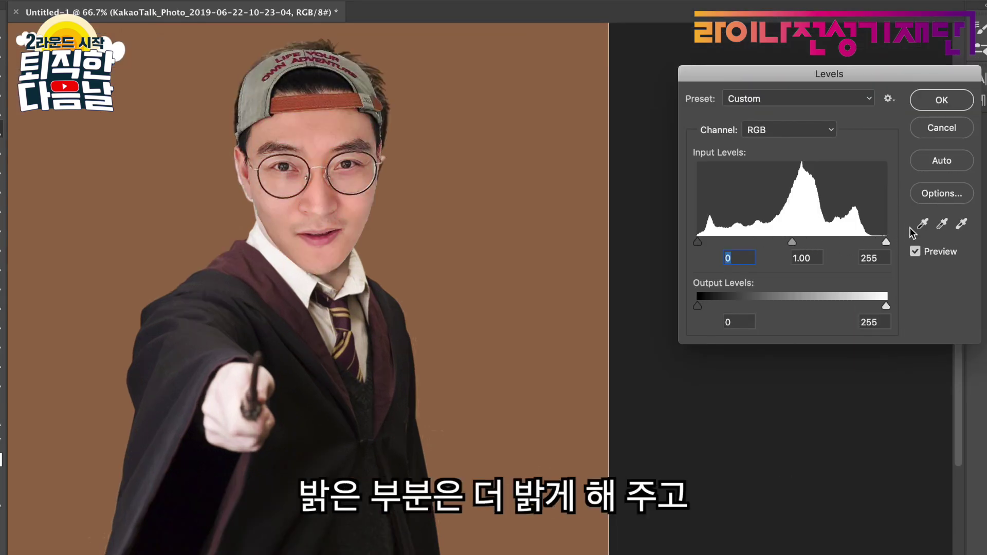
click(874, 258)
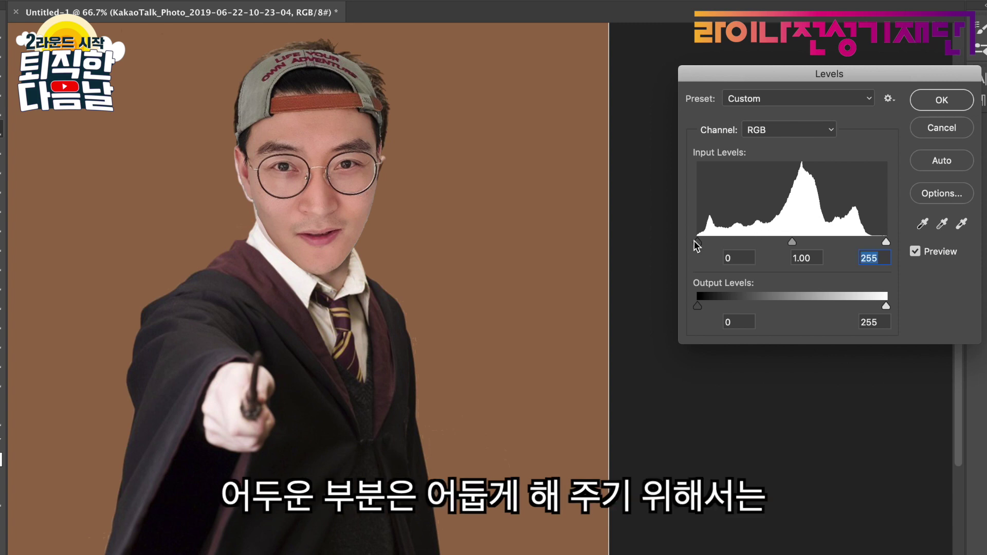
mouse_move(697, 246)
mouse_down()
mouse_move(746, 241)
mouse_move(685, 240)
mouse_move(765, 242)
mouse_move(689, 238)
mouse_up()
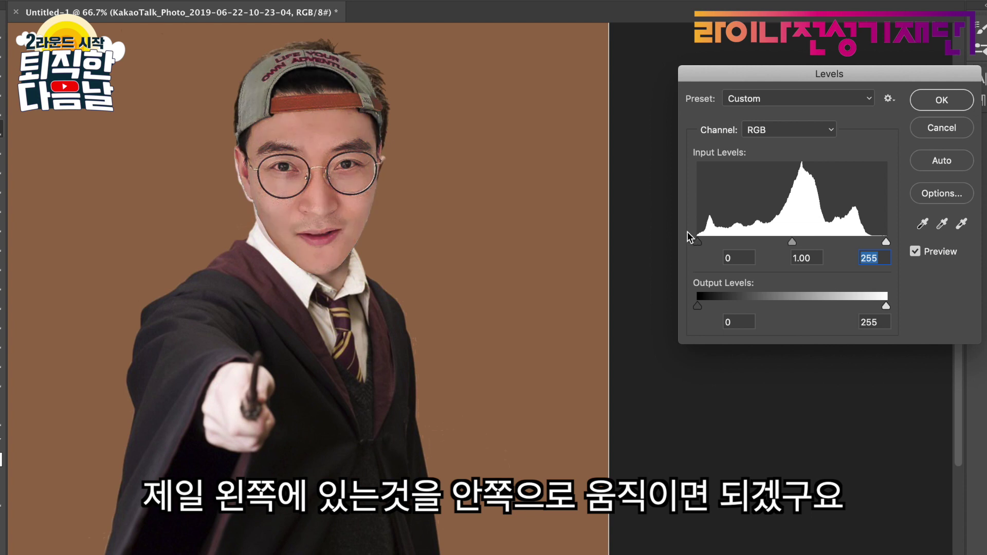
mouse_move(794, 241)
mouse_down()
mouse_move(764, 242)
mouse_move(795, 242)
mouse_move(778, 238)
mouse_move(785, 242)
mouse_up()
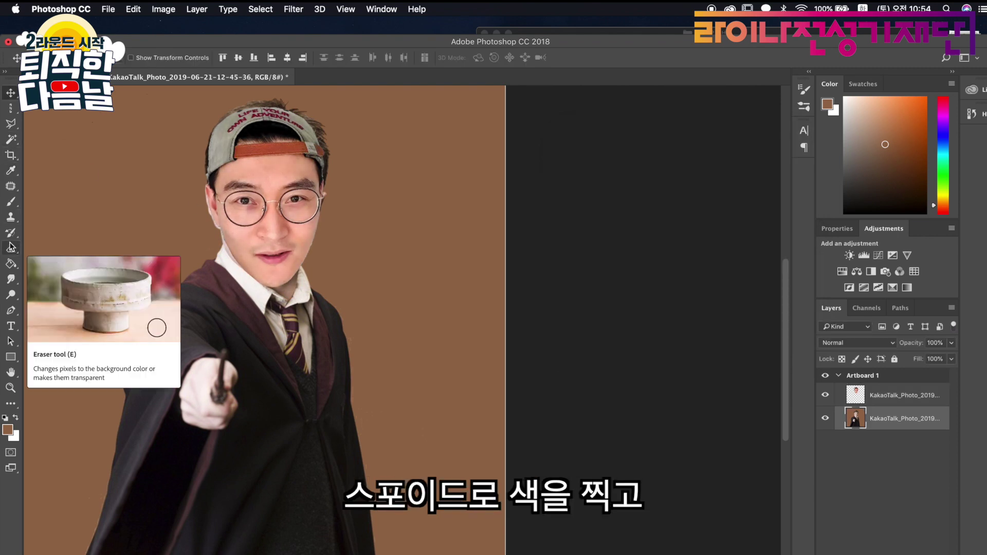
- Sample the brown backdrop and paint over the original hair around the cap on the portrait layer with a Hard Round brush
click(11, 170)
click(12, 202)
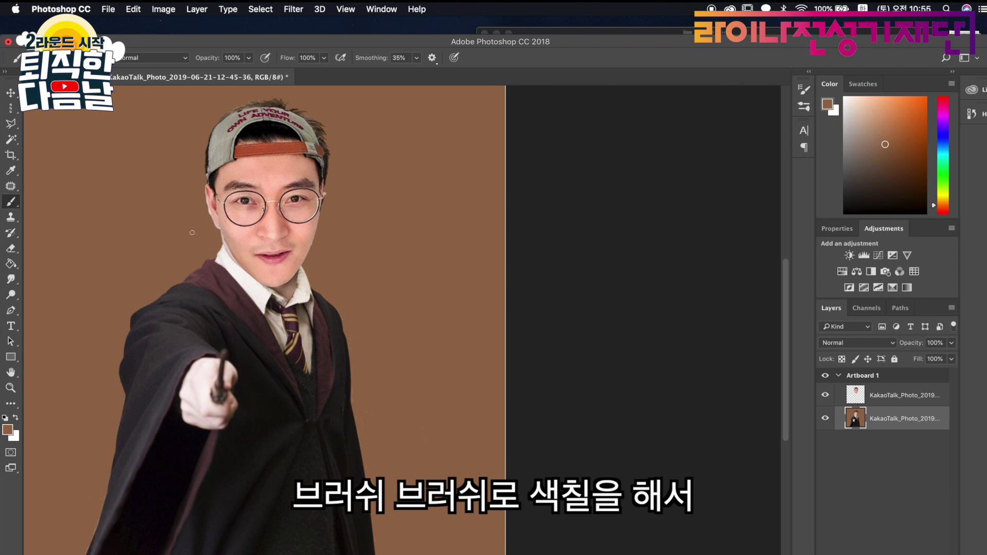
click(26, 57)
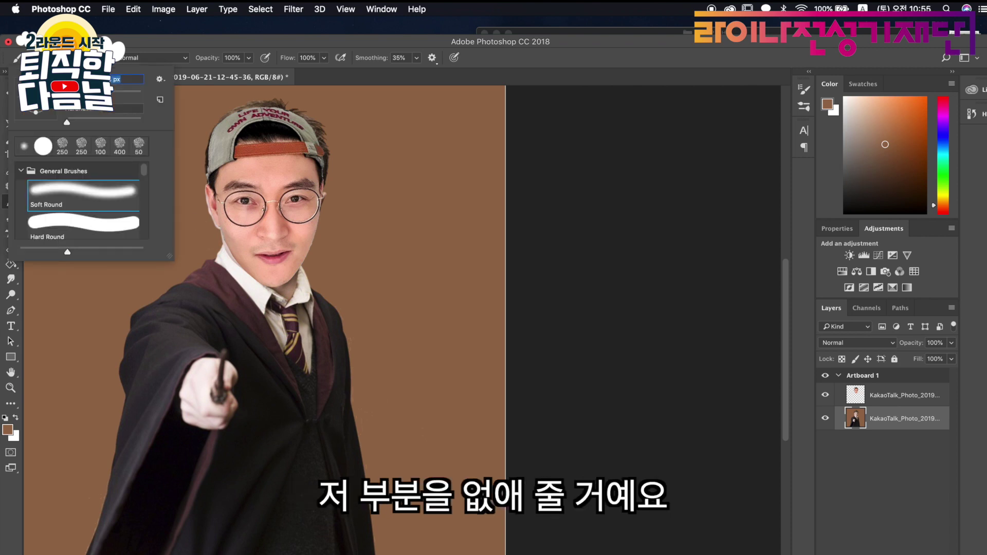
click(68, 222)
click(205, 234)
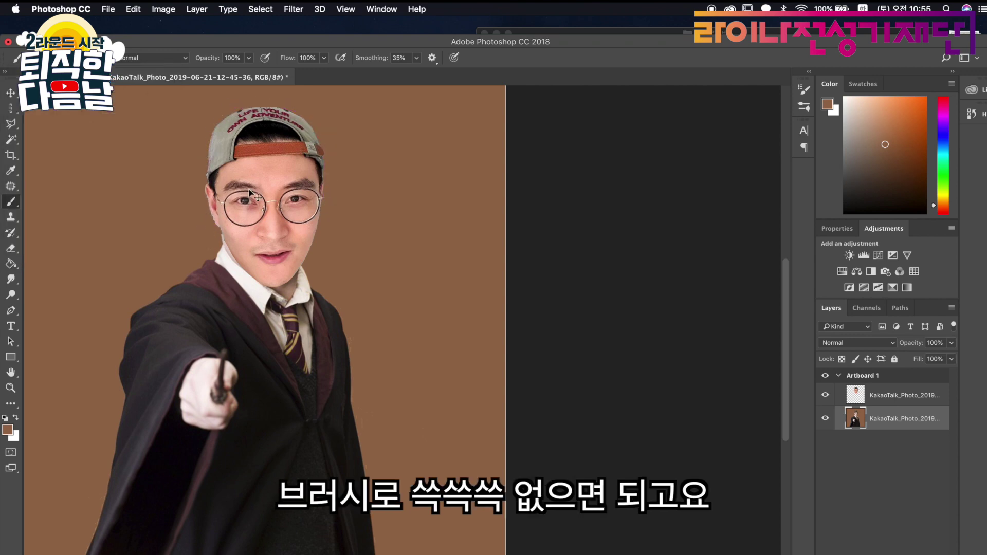
- Lasso the protruding bit of the original neck between the ear and collar and paint it with the backdrop brown
key(ctrl+plus)
key(ctrl+plus)
key(ctrl+plus)
key(ctrl+plus)
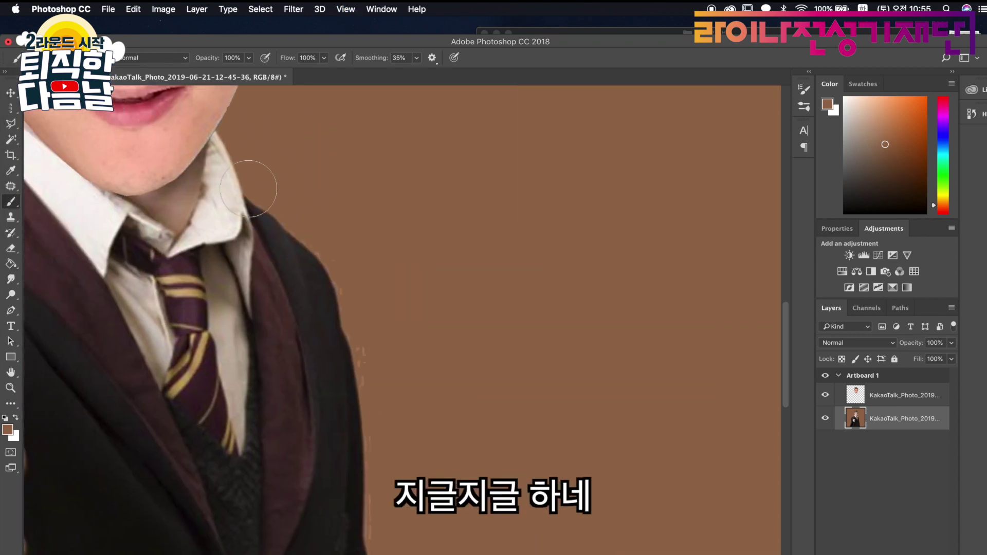
scroll(248, 189, left, 10)
scroll(248, 188, up, 5)
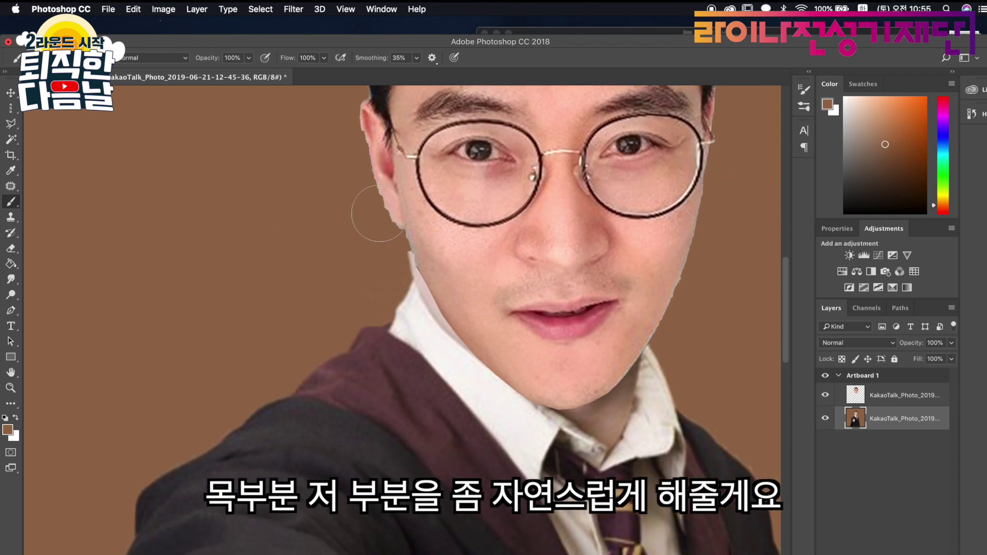
key(l)
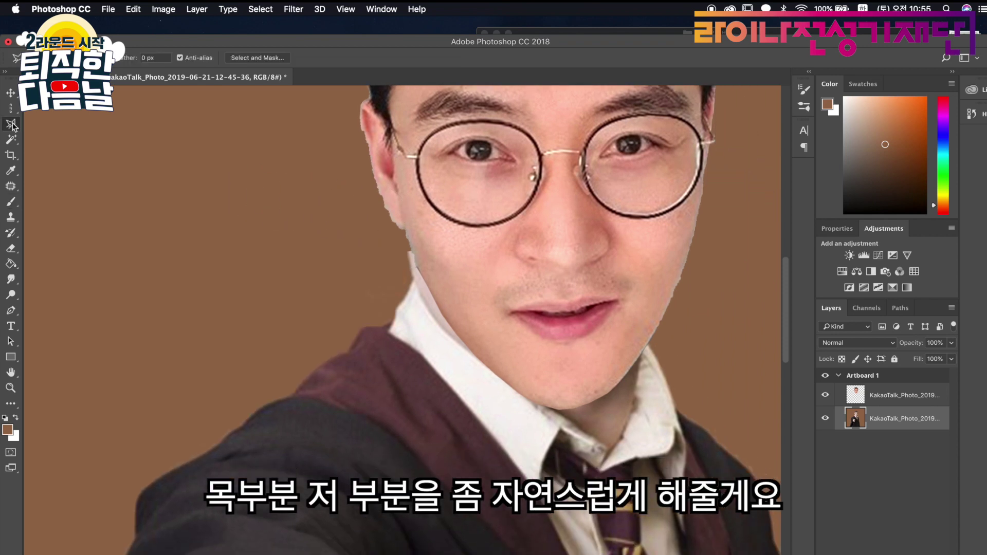
click(412, 281)
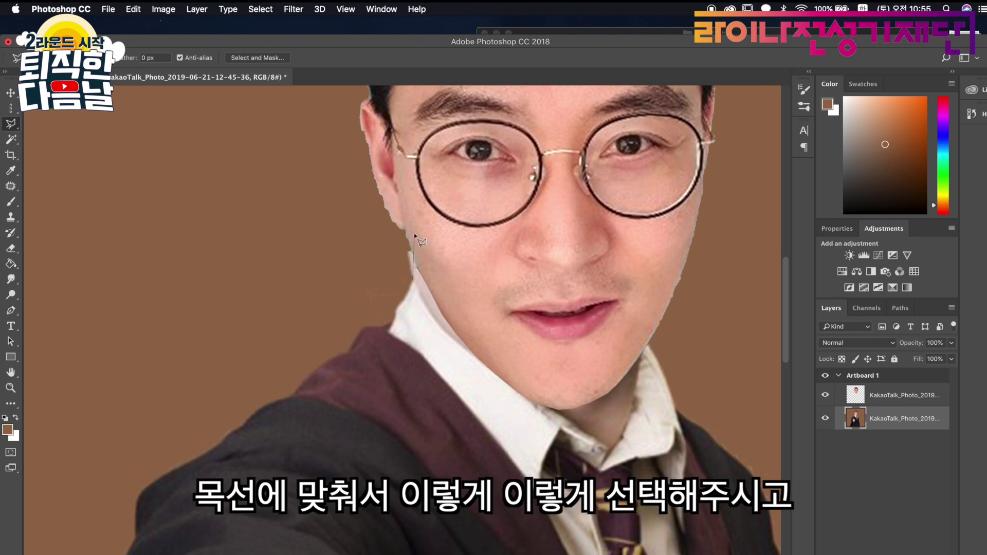
click(366, 233)
click(413, 282)
key(b)
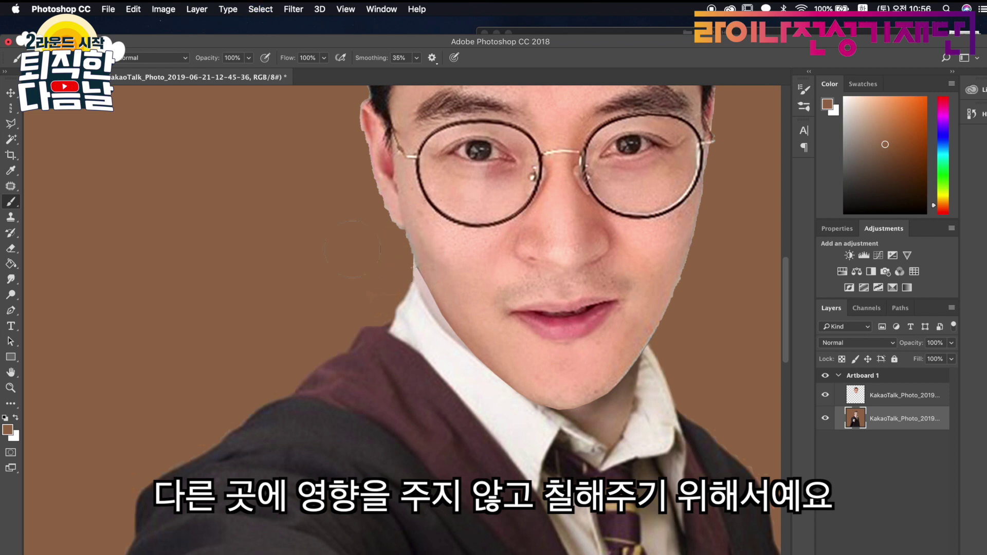
- Erase the protruding edges along the ear and jaw on the head layer with a smaller Eraser
key(super+minus)
key(super+minus)
key(super+minus)
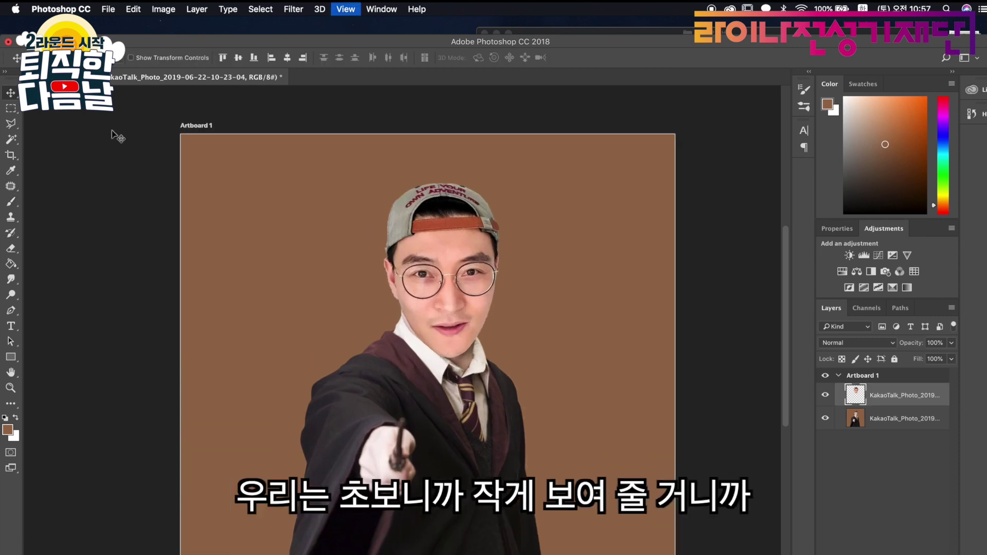
key(super+plus)
key(super+plus)
key(super+plus)
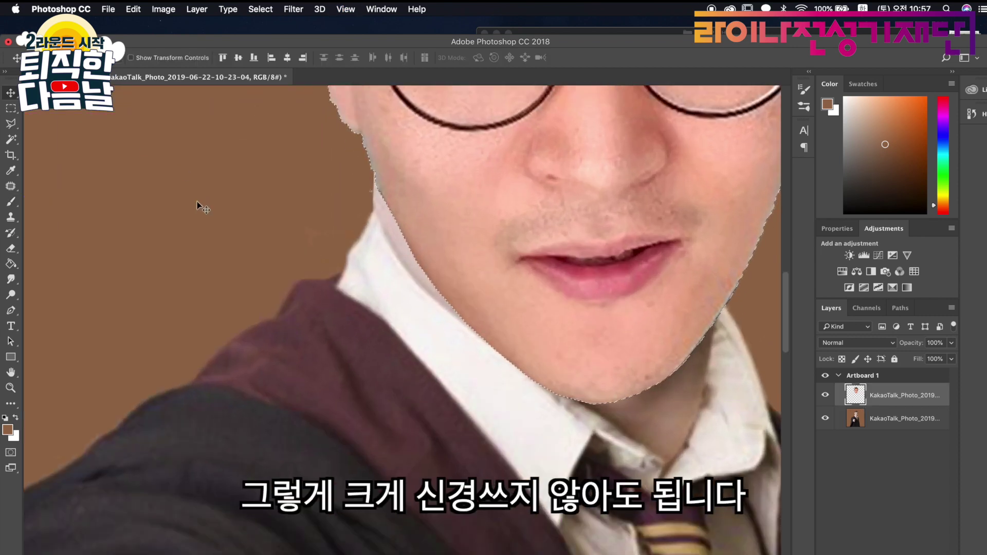
key(super+plus)
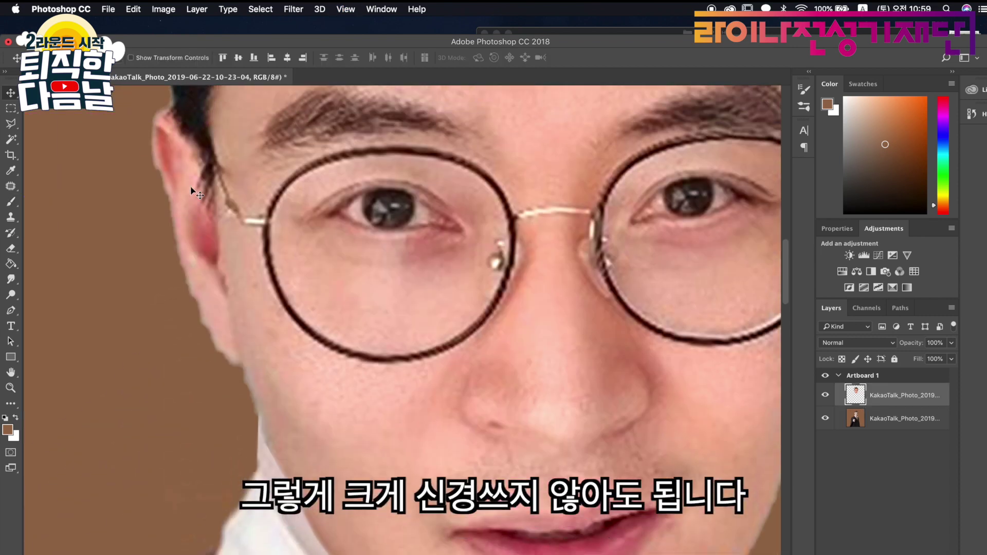
scroll(190, 186, up, 3)
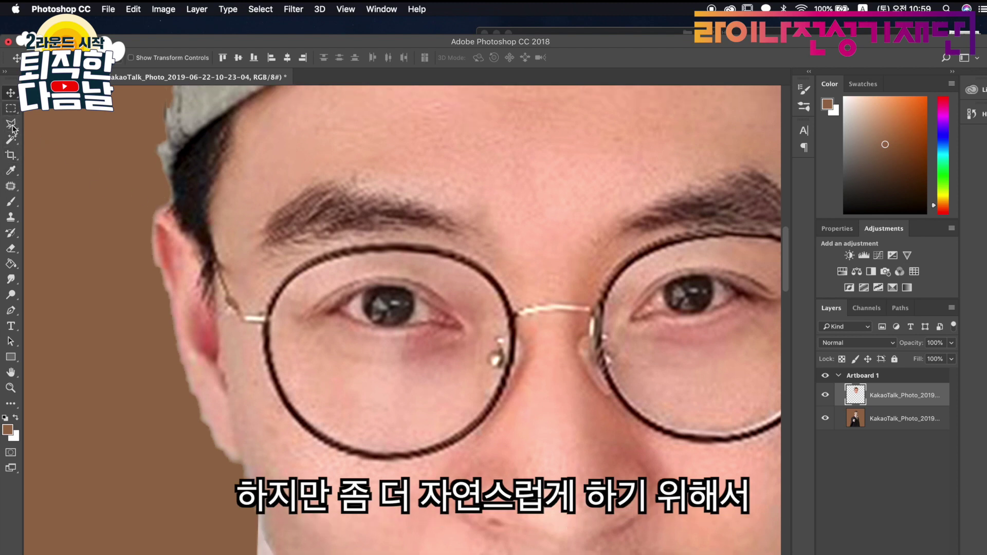
key(e)
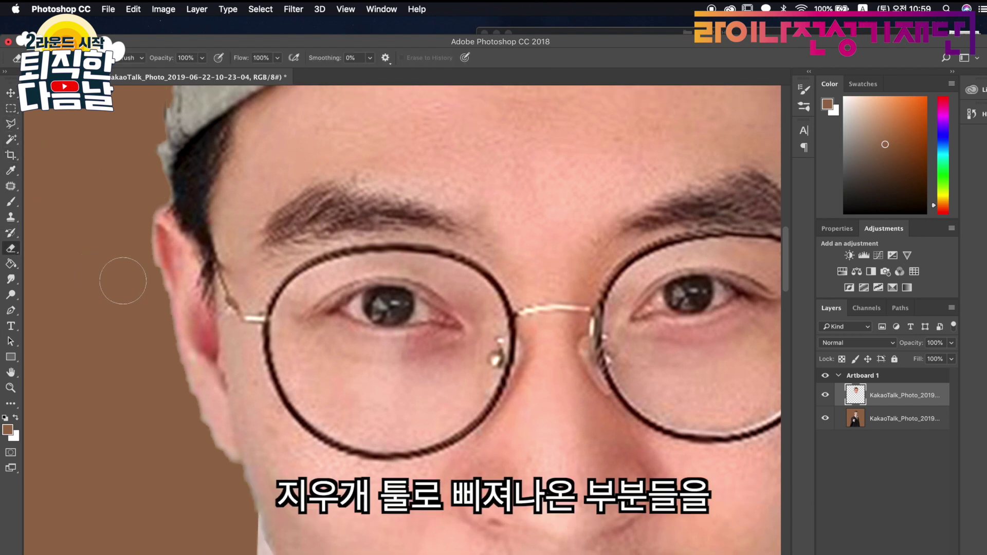
key(bracketleft)
key(bracketleft)
key(bracketleft)
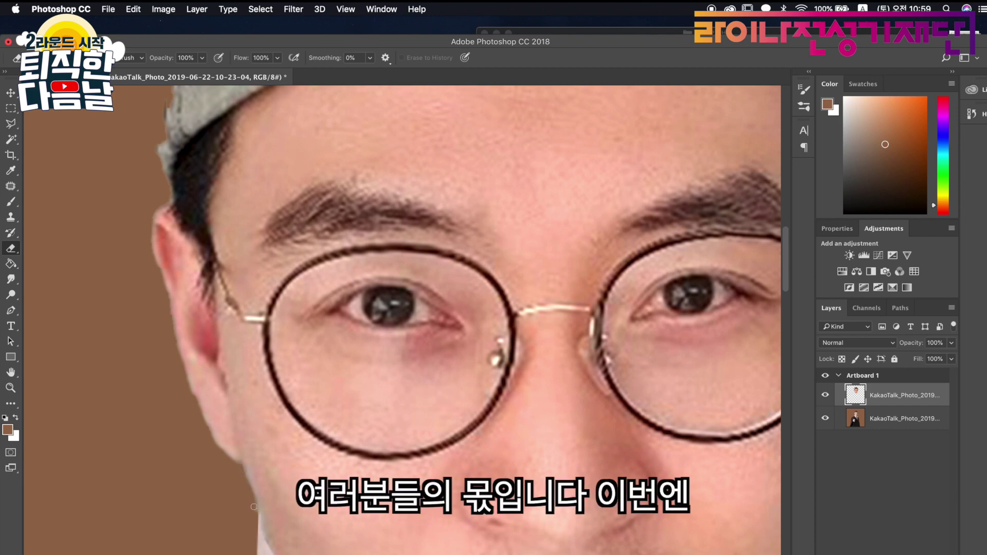
- Try brightening the face's highlights with the Dodge tool at 50% exposure
scroll(467, 385, down, 5)
key(super+0)
click(11, 295)
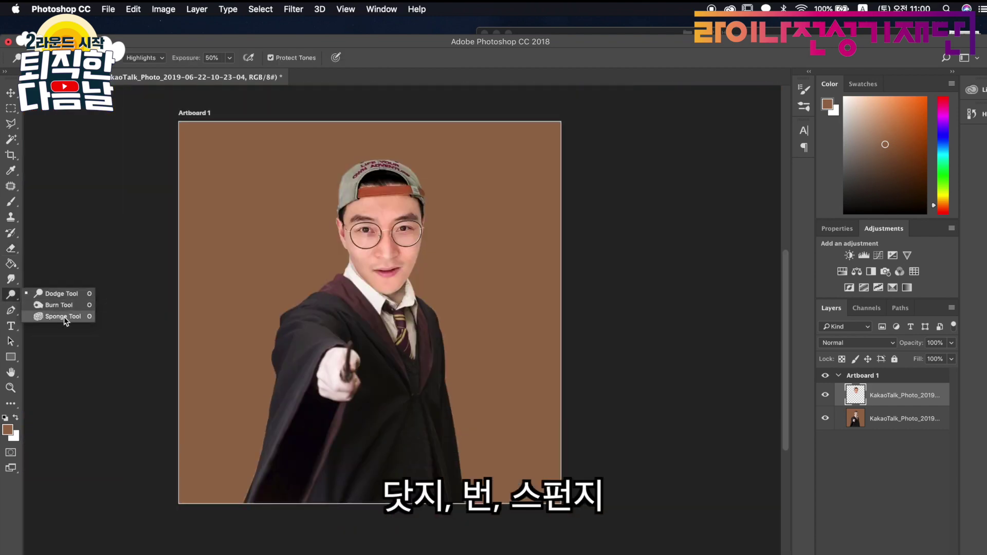
click(51, 294)
click(38, 57)
click(493, 116)
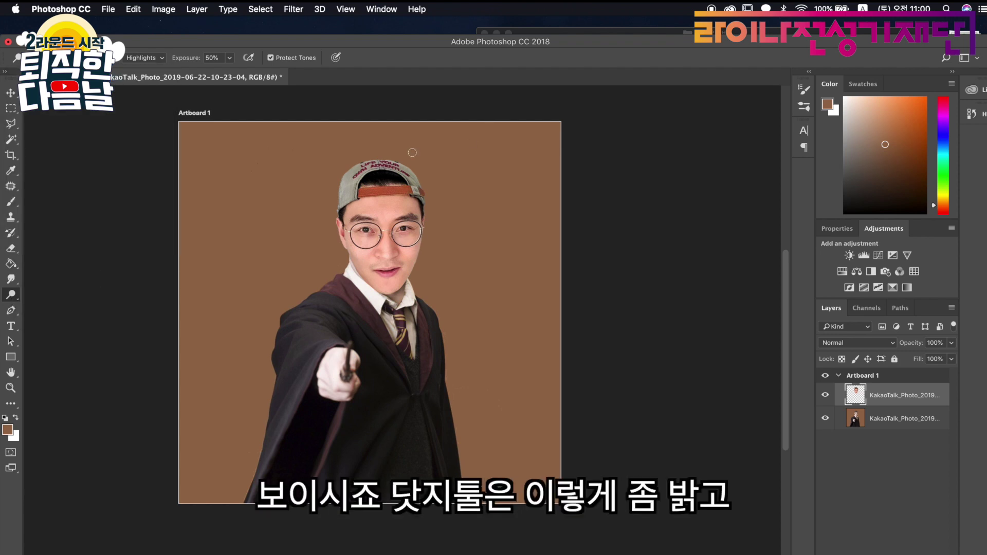
drag(412, 153, 399, 247)
mouse_move(375, 280)
mouse_down()
mouse_move(413, 211)
mouse_move(401, 267)
mouse_up()
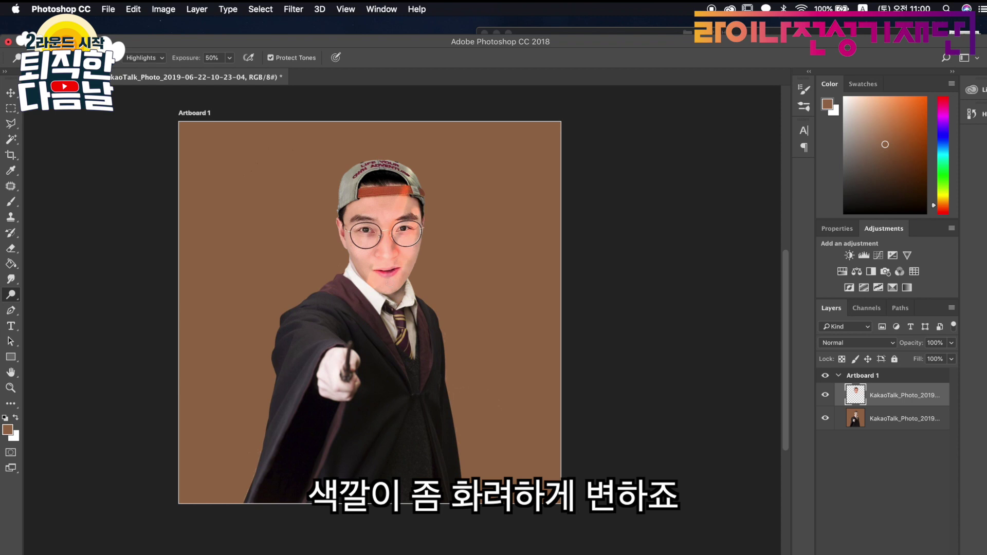
drag(421, 233, 400, 287)
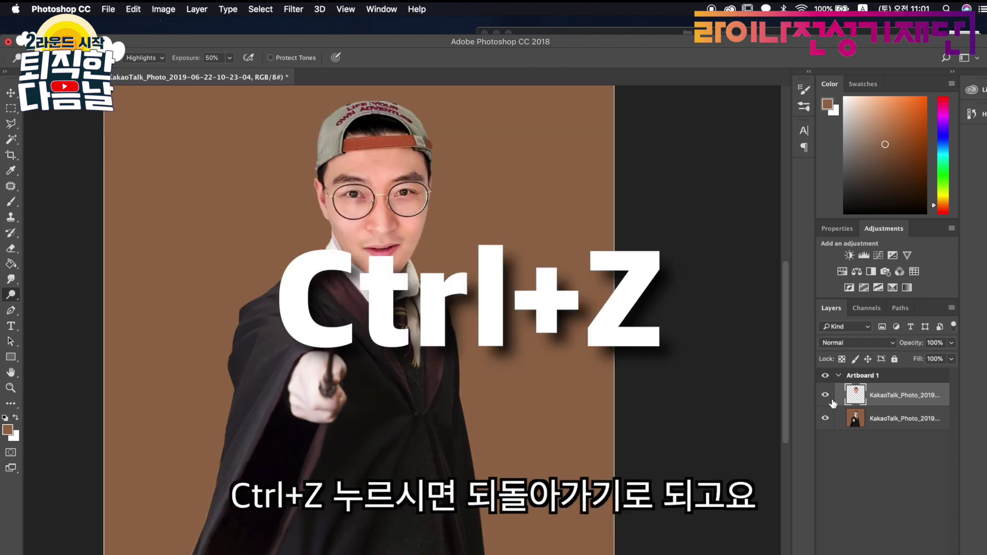
- Try darkening the face's midtones with the Burn tool at 50% exposure, and undo the strokes
right_click(10, 294)
click(48, 303)
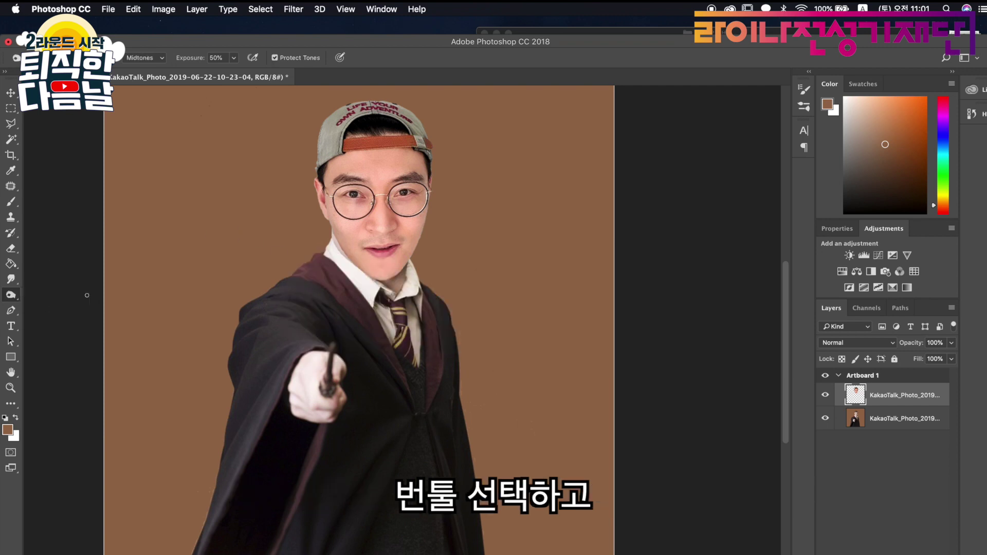
click(35, 58)
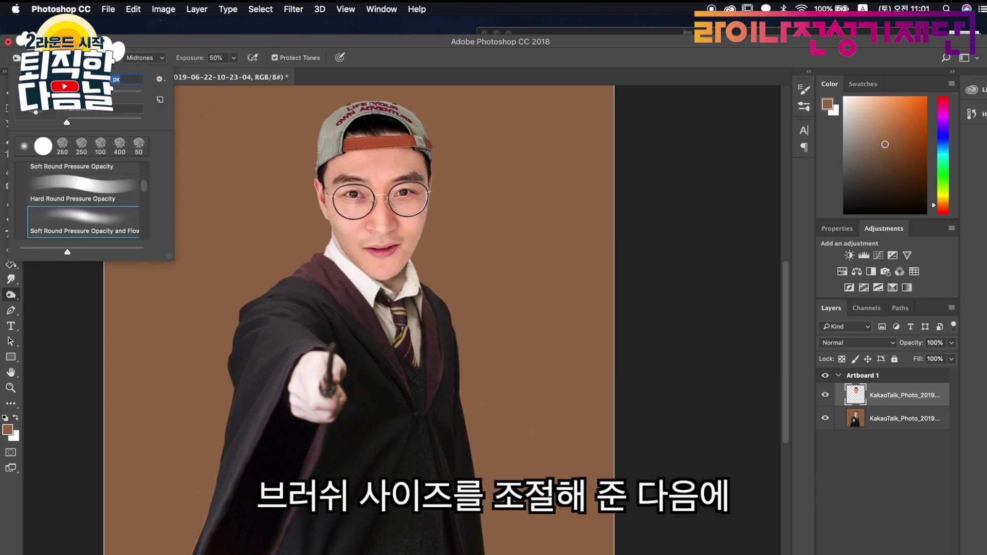
key(Return)
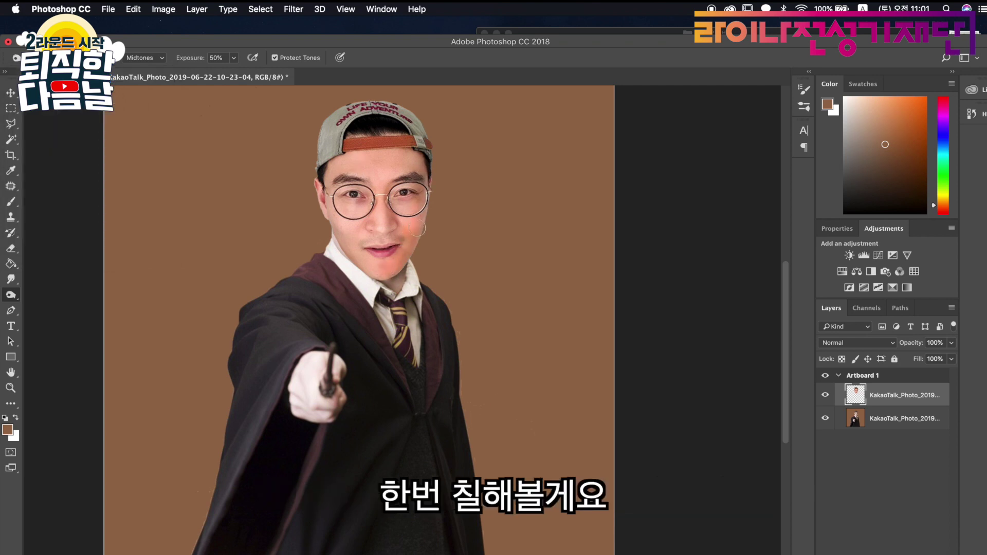
key(ctrl+z)
- Try draining color from the face with the Sponge tool in Desaturate mode at 50% flow
right_click(10, 294)
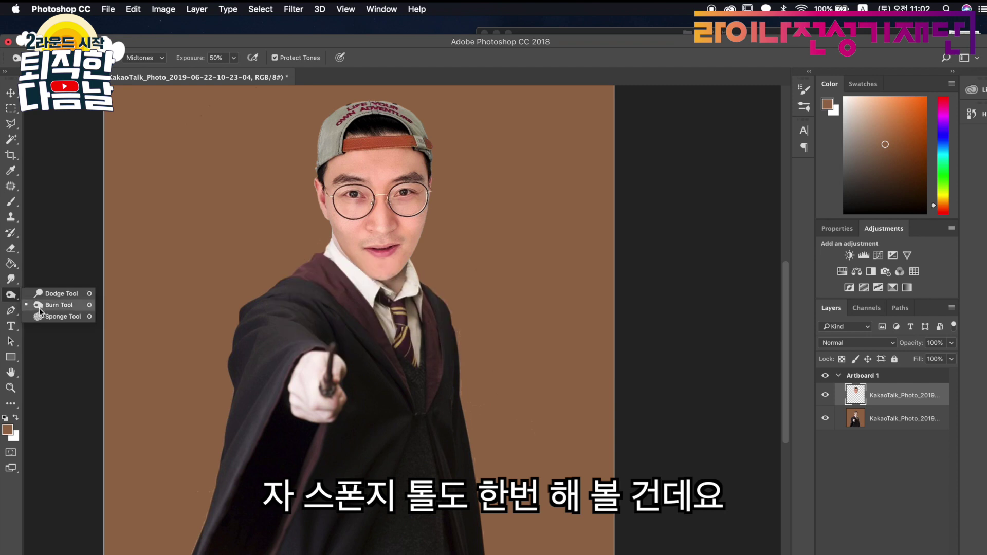
click(40, 316)
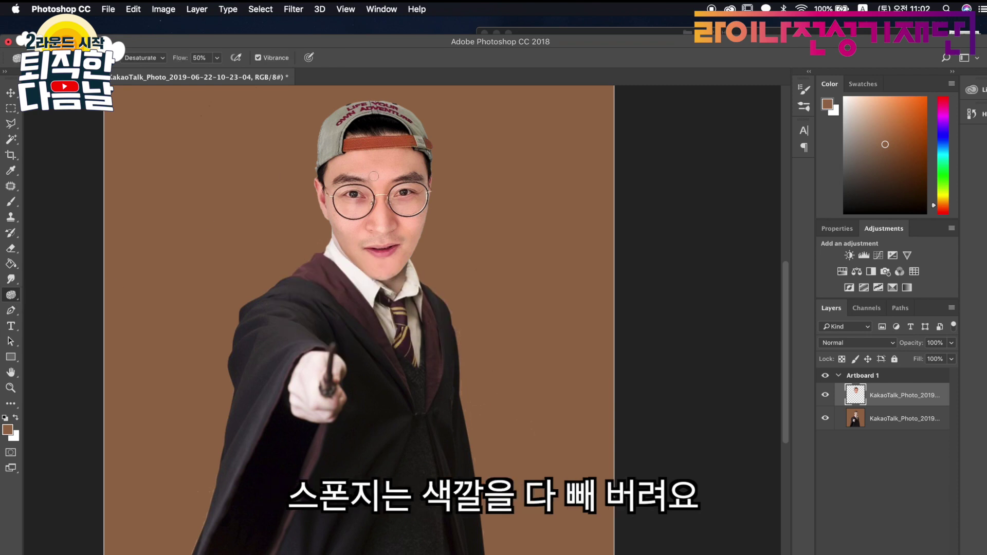
drag(367, 158, 413, 156)
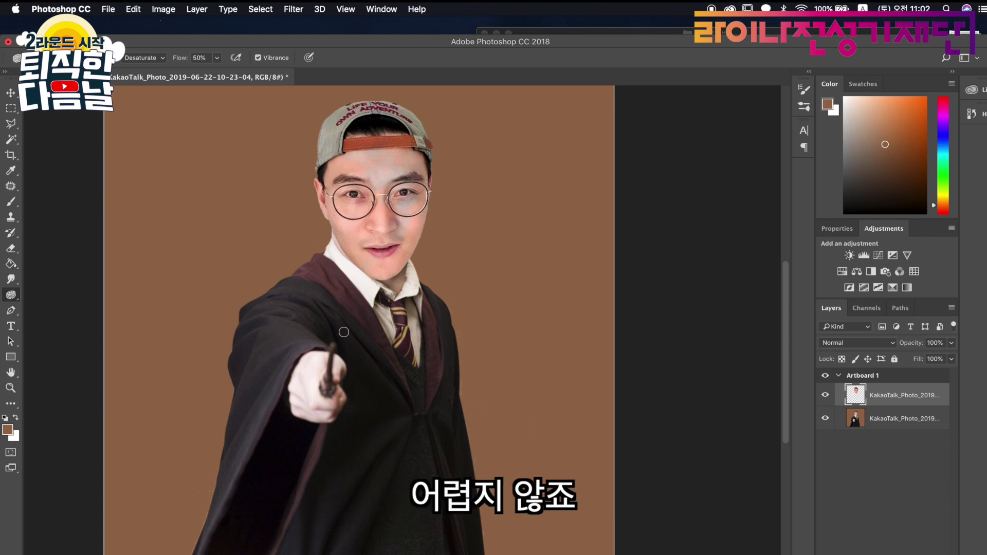
- Shade the edges of the face with the Burn tool on midtones at 50% exposure and scale the head layer down slightly
drag(10, 294, 51, 305)
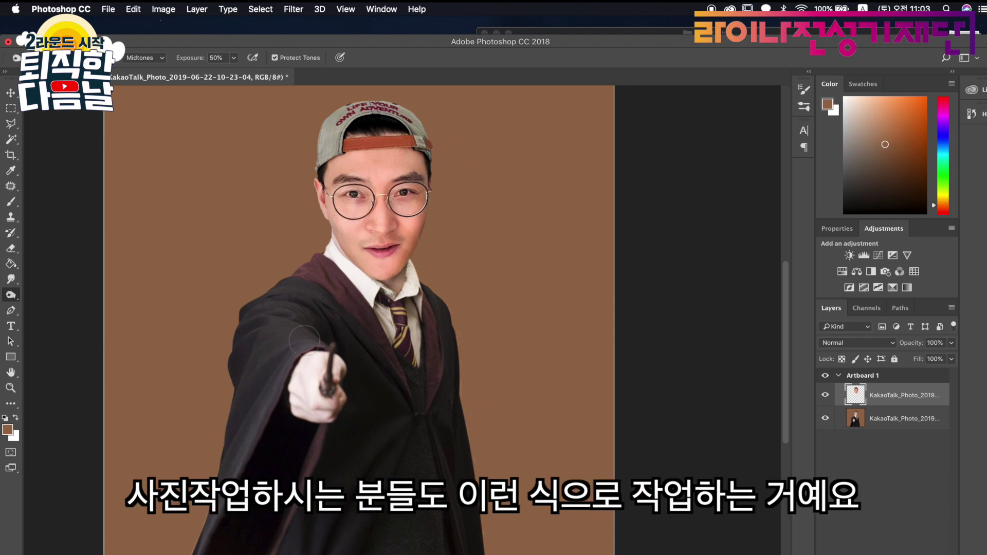
key(super+minus)
key(super+t)
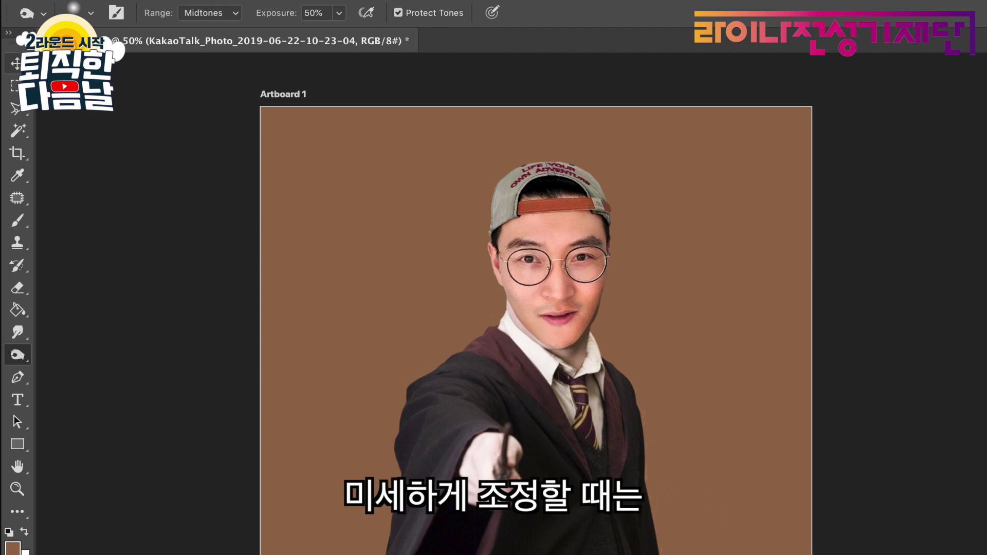
click(11, 92)
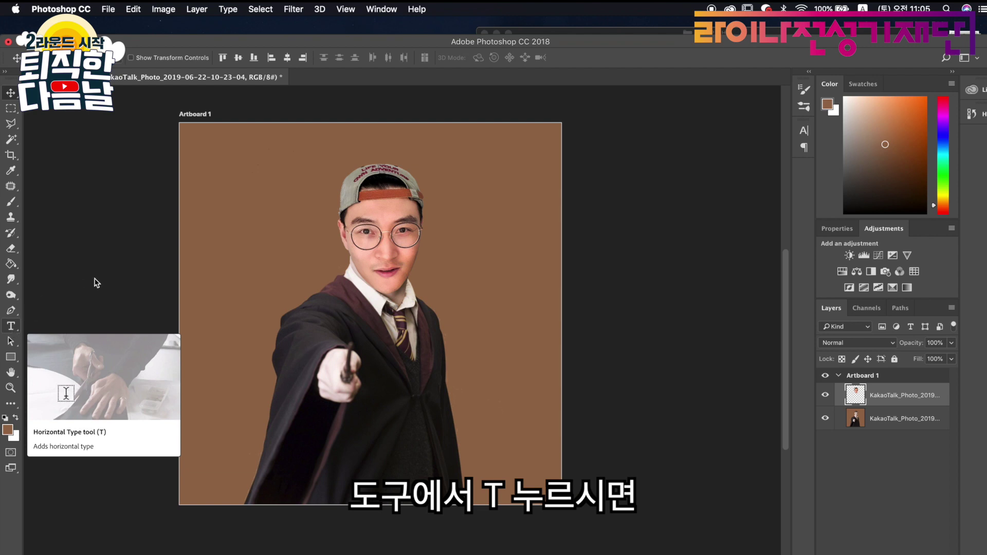
- Add a yellow bold 72 pt text reading HARRY and FATHER on two lines beside the head
click(11, 327)
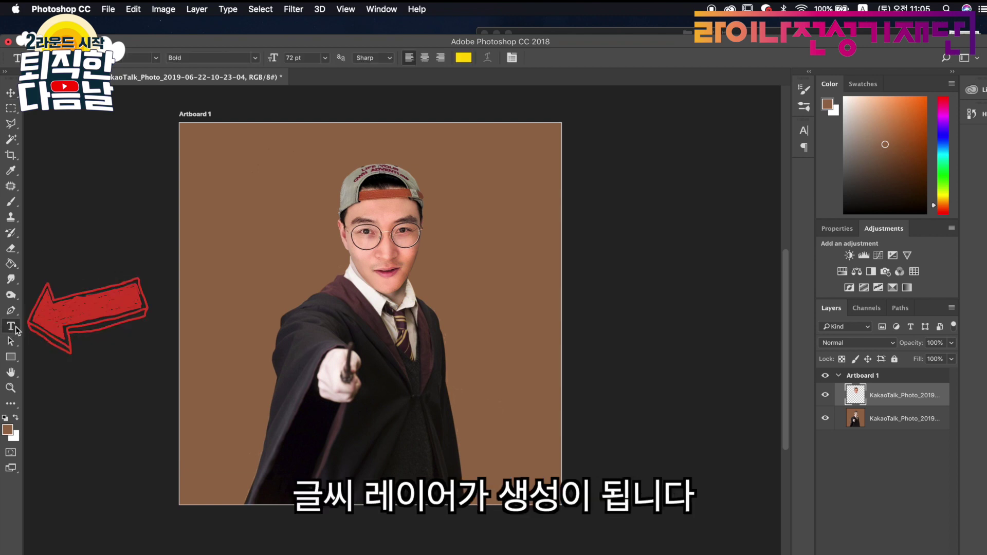
click(233, 226)
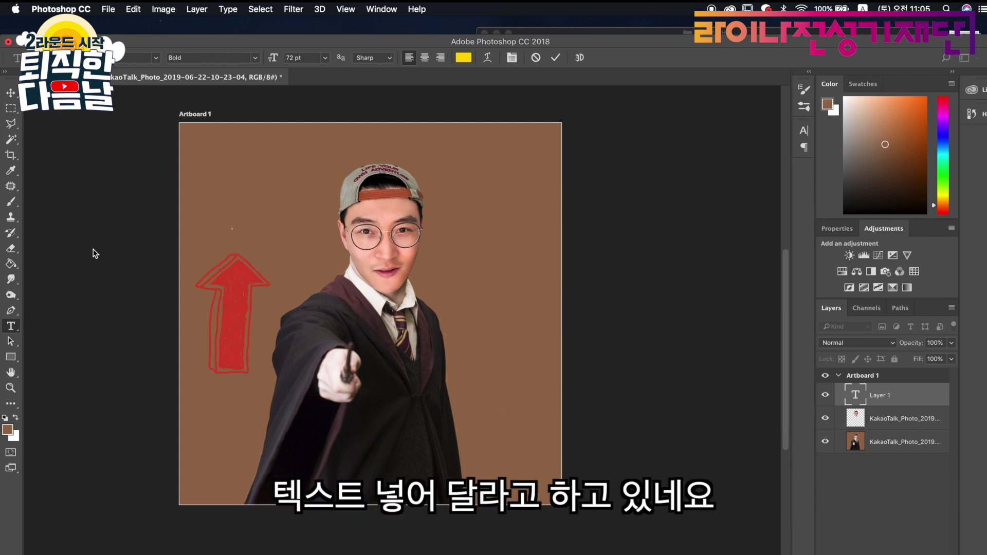
text(HARRY)
key(Return)
text(FATHER)
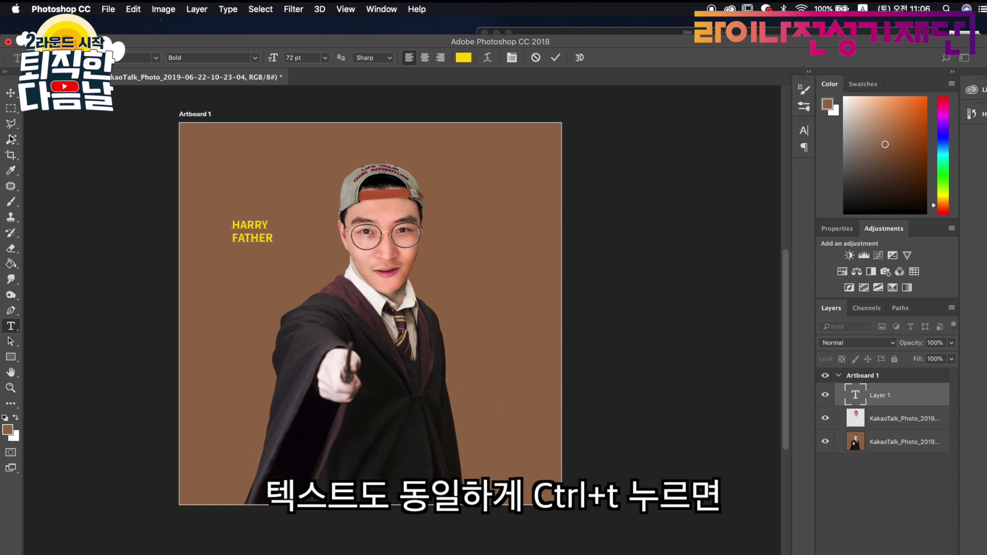
- Enlarge the HARRY FATHER text to about 258 pt across the backdrop beside the face
click(11, 93)
key(ctrl+t)
drag(273, 219, 320, 224)
key(Return)
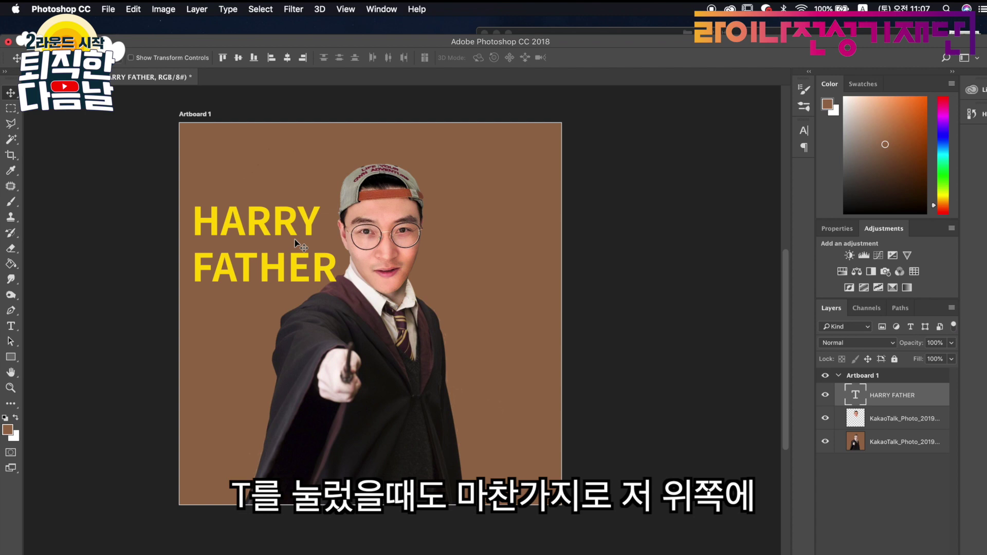
- Change the HARRY FATHER text's font to Noto Serif CJK KR Bold
click(7, 327)
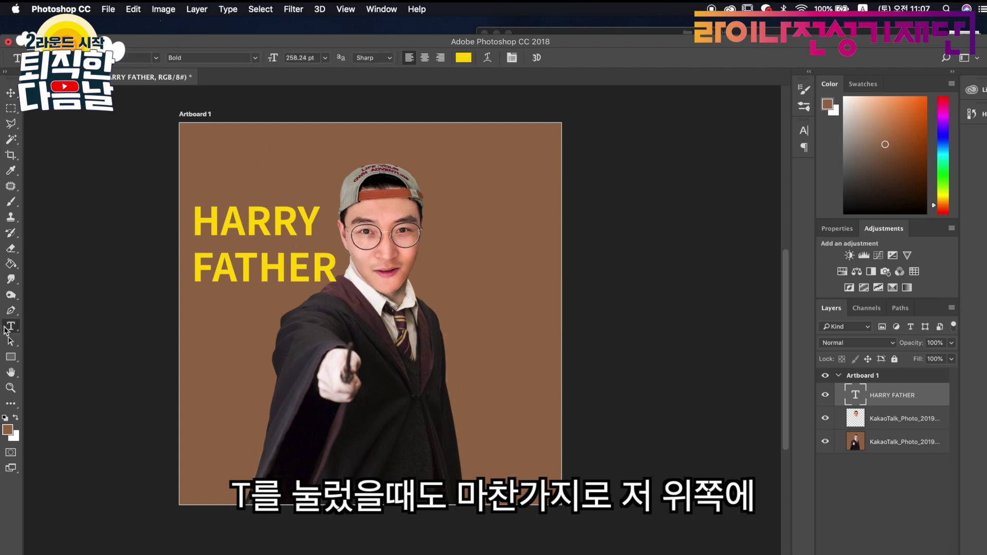
click(156, 58)
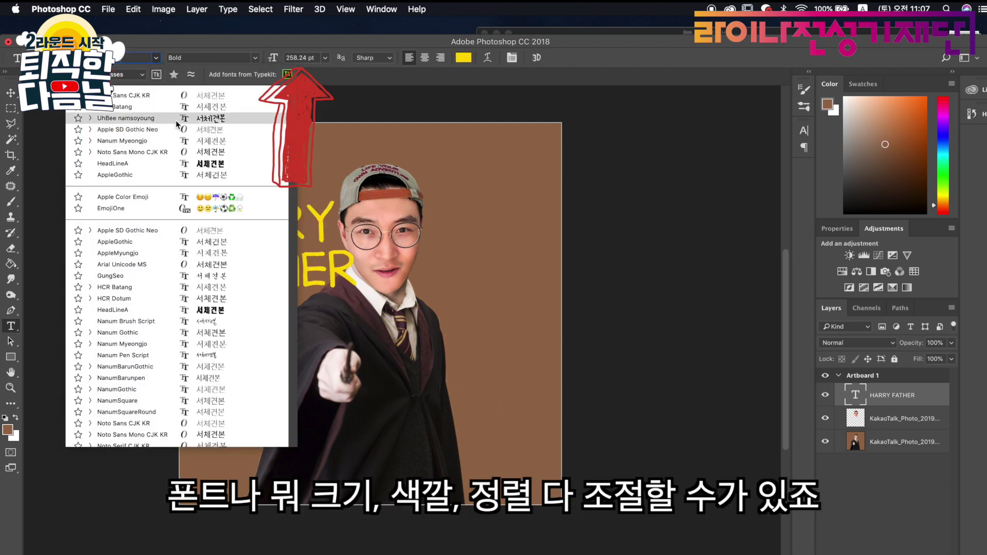
scroll(167, 307, down, 3)
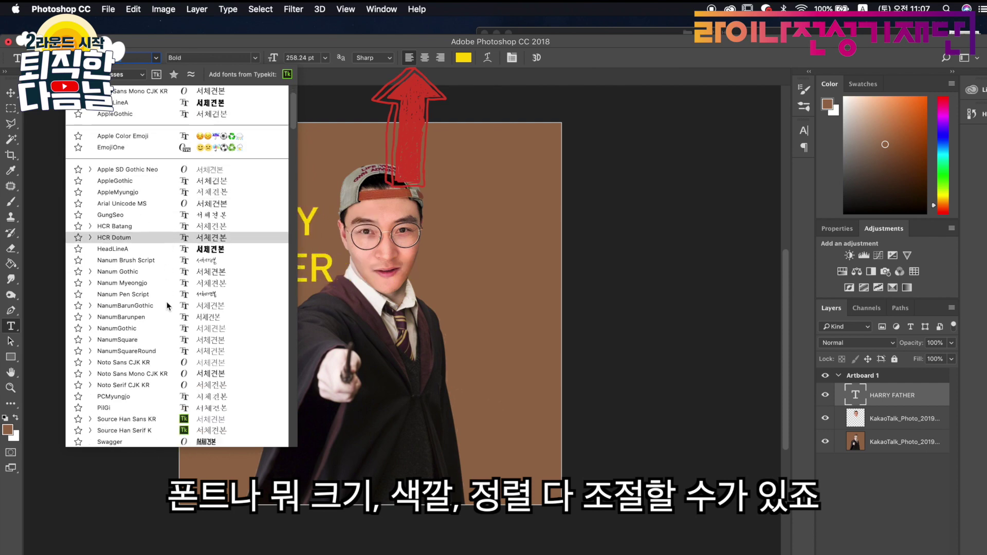
scroll(167, 307, down, 3)
click(164, 316)
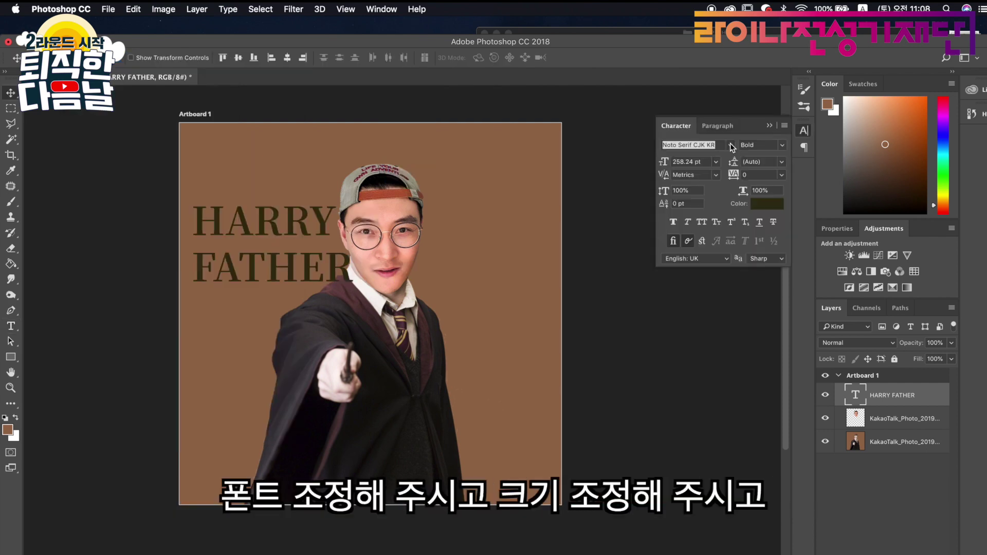
- Set the HARRY FATHER text to Fredericka the Great in white and move it to the artboard's upper-left corner
click(730, 145)
scroll(757, 454, down, 10)
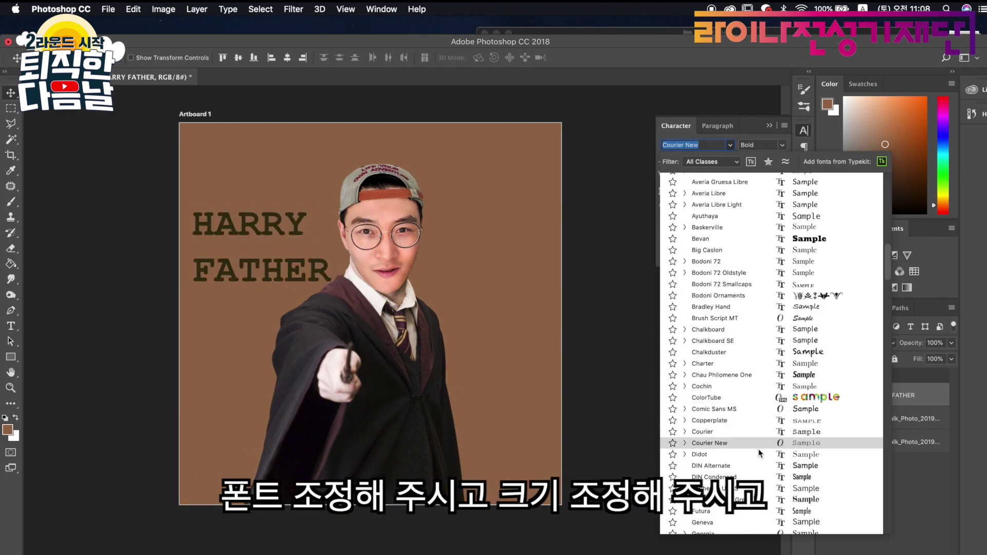
click(709, 500)
click(766, 203)
click(633, 261)
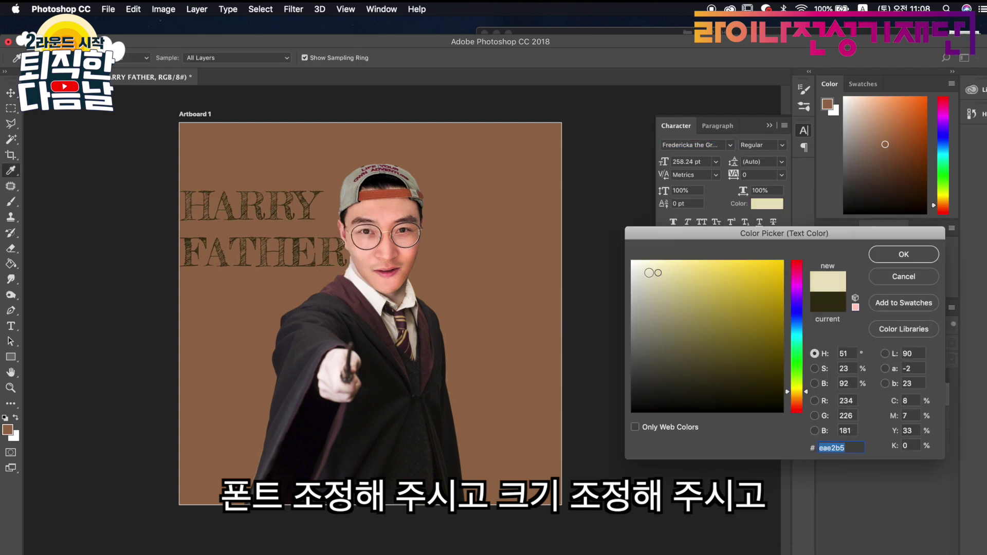
click(910, 256)
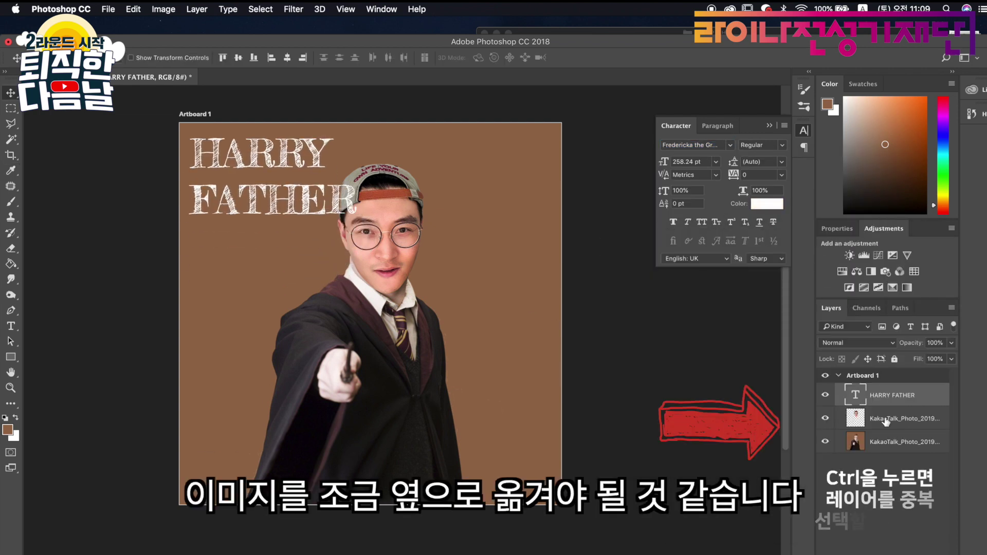
- Select both the head and portrait layers and move them together toward the right side of the artboard
click(895, 418)
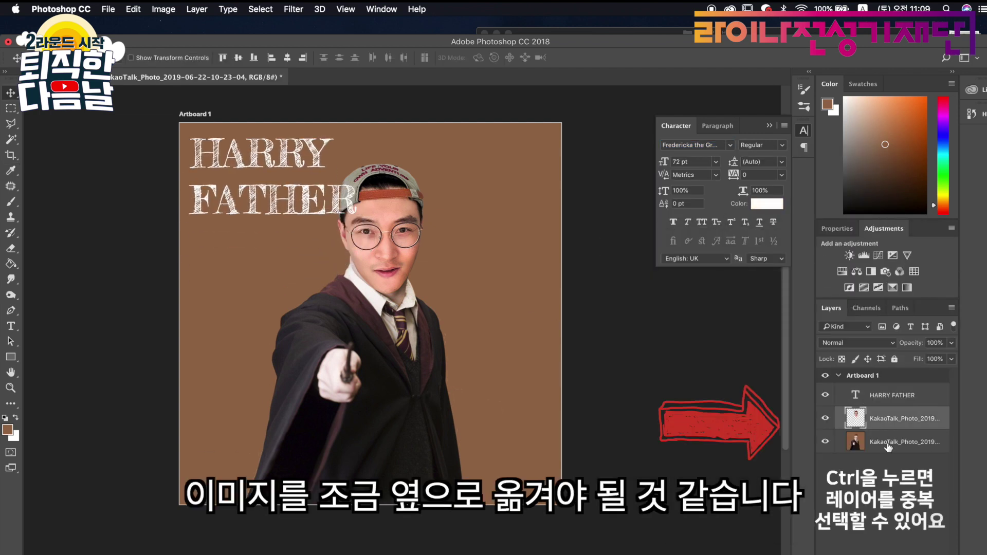
super+click(888, 443)
drag(408, 342, 480, 343)
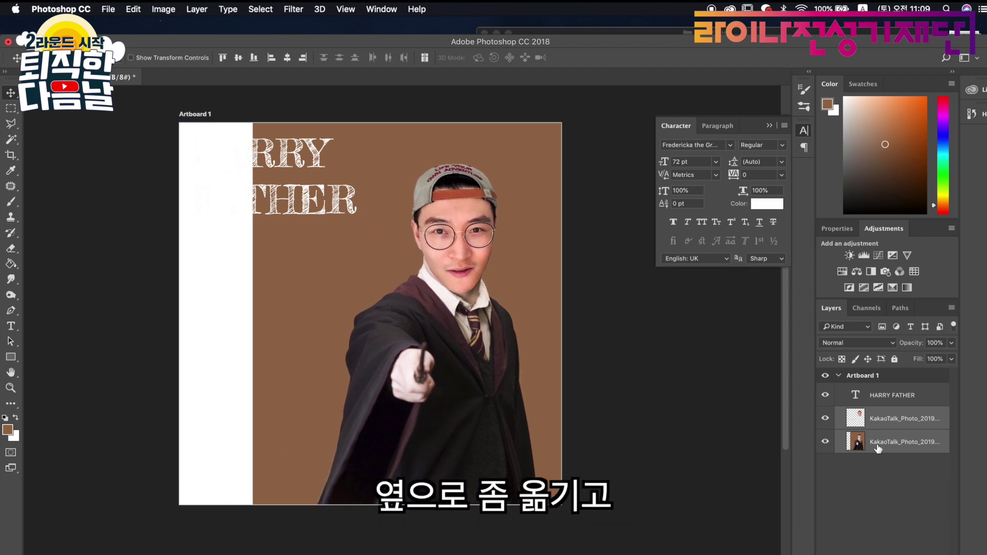
- Sample the backdrop brown and fill the blank white strip on the portrait layer with the Paint Bucket
click(11, 170)
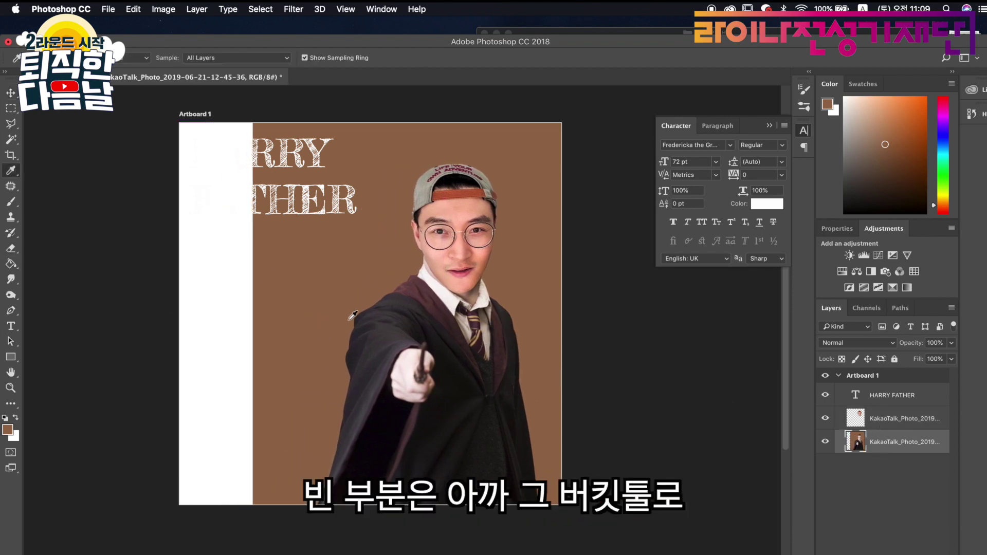
click(321, 302)
click(19, 263)
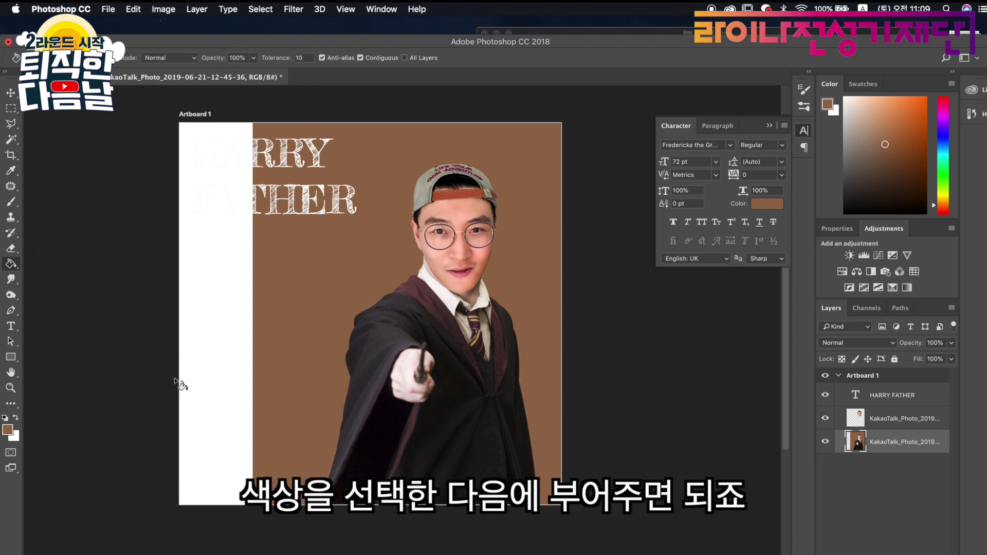
click(202, 382)
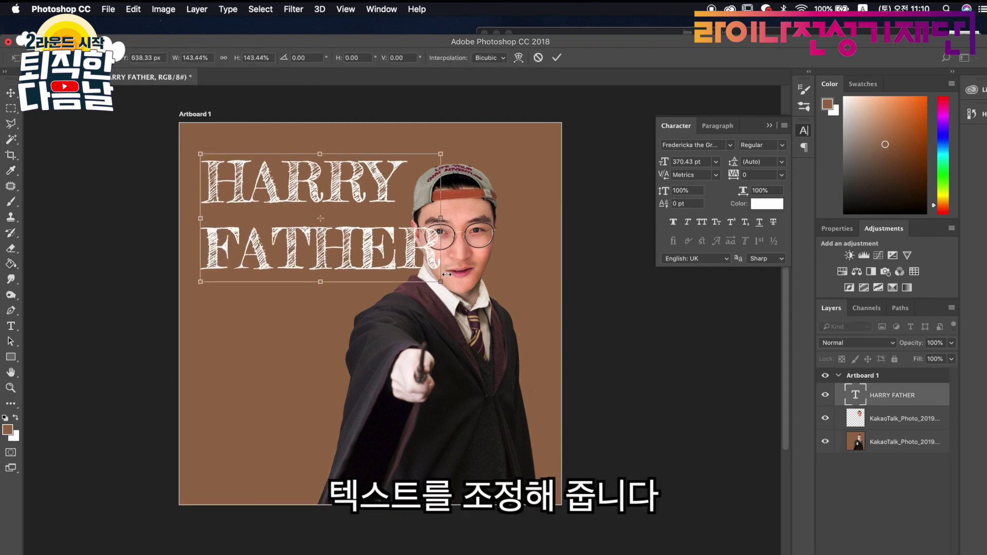
- Resize the HARRY FATHER text so both lines have about the same width, and place it beside the face
click(715, 162)
click(689, 227)
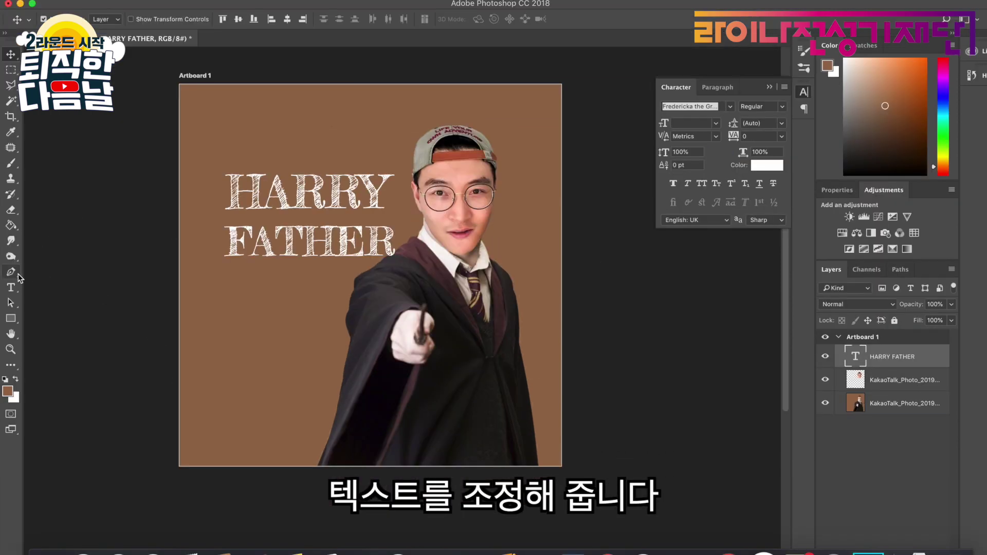
- Add a separate white AppleGothic text reading 헤리파터TV below the FATHER line and enlarge it to about 147 pt
key(t)
click(231, 300)
text(헤리파터)
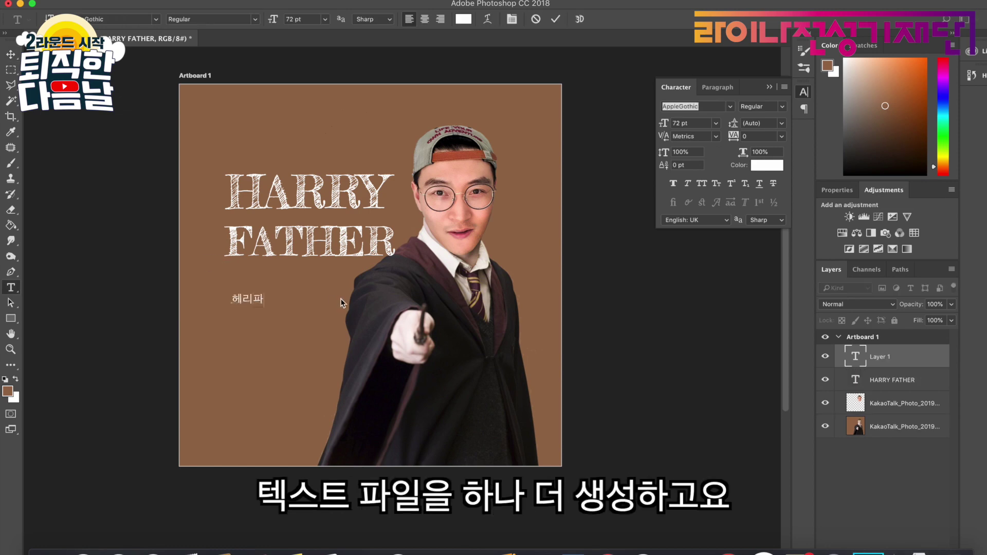
text(TV)
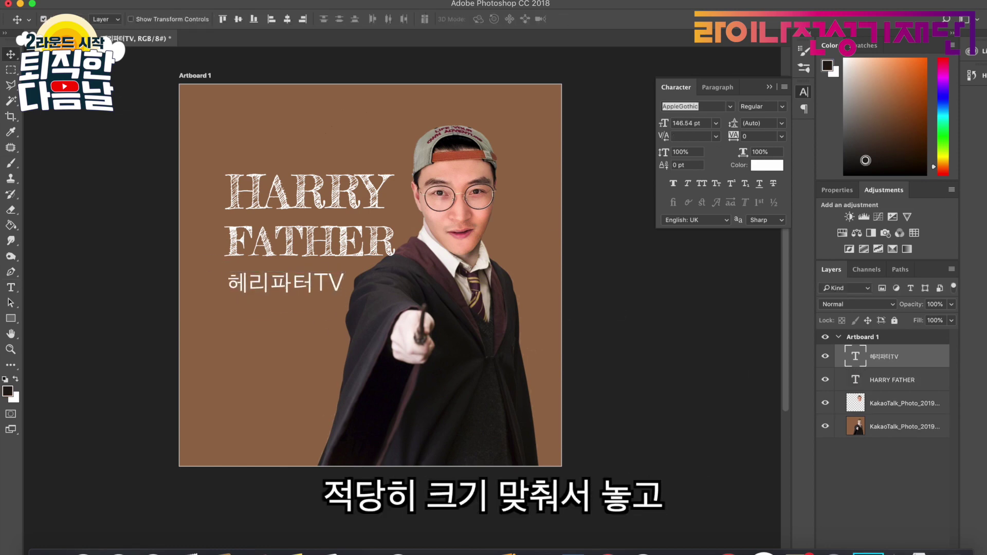
- Set the 헤리파터TV text to Noto Sans CJK KR Thin in gold and place it above the HARRY line
click(730, 106)
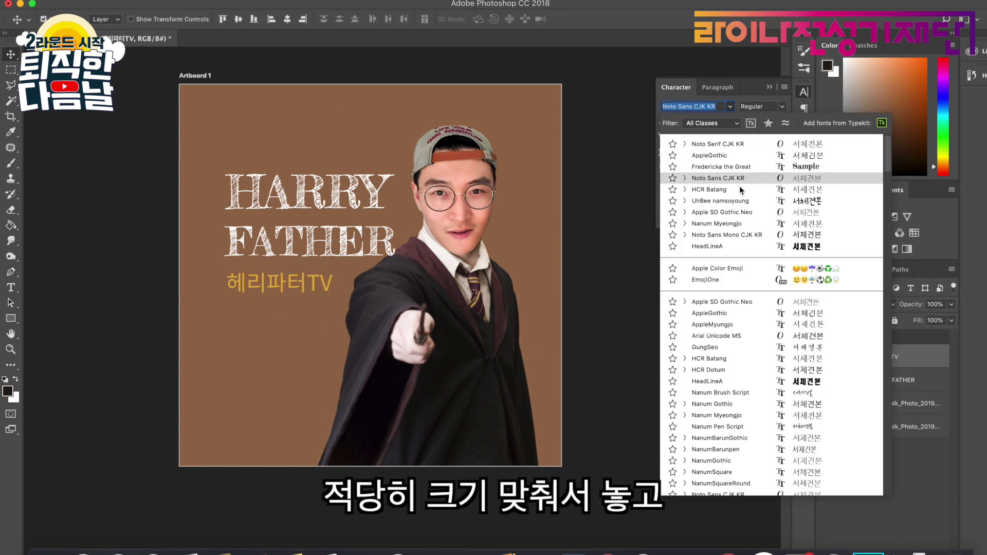
scroll(744, 455, down, 5)
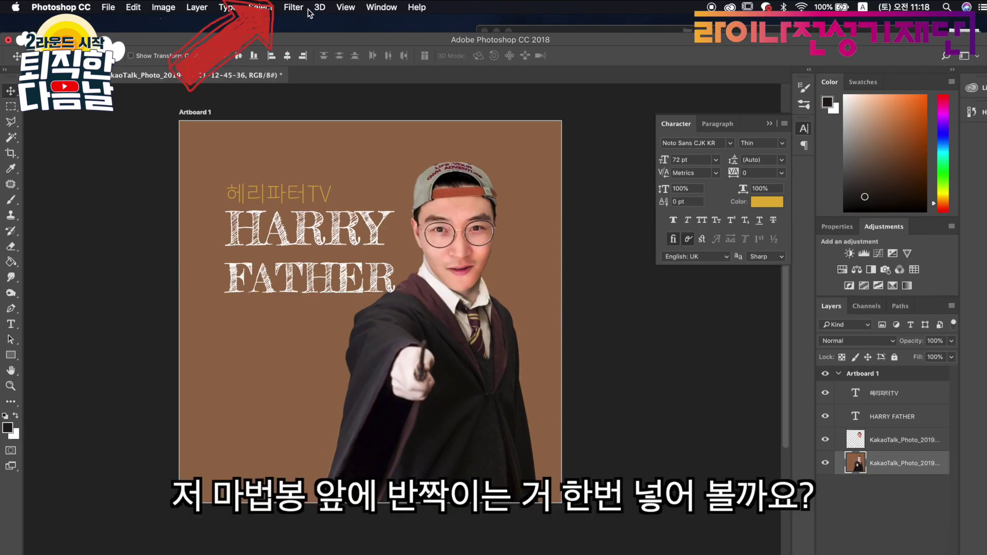
- Render a Lens Flare on the portrait layer with 50-300mm Zoom and 100% brightness, centred on the wand tip
click(294, 8)
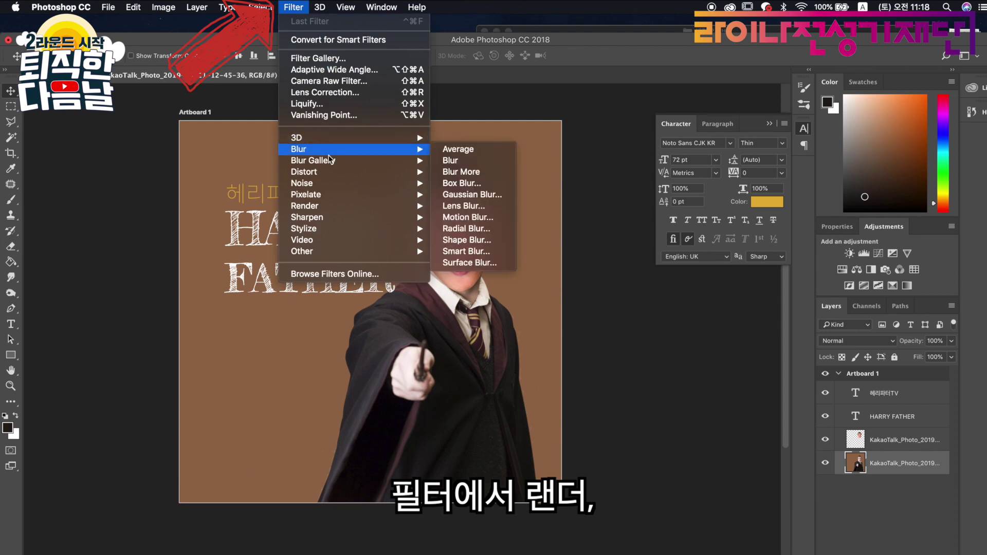
mouse_move(401, 206)
click(487, 280)
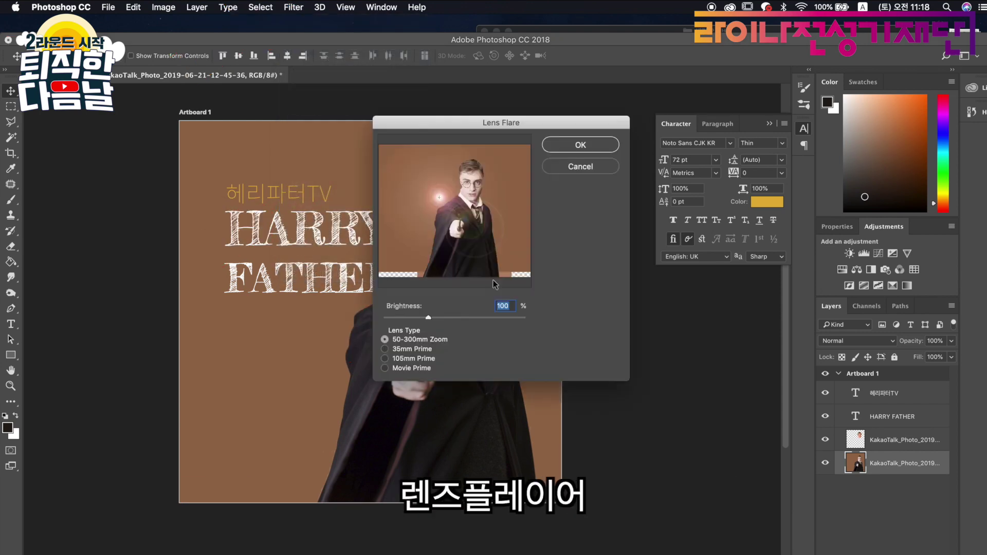
drag(441, 202, 459, 215)
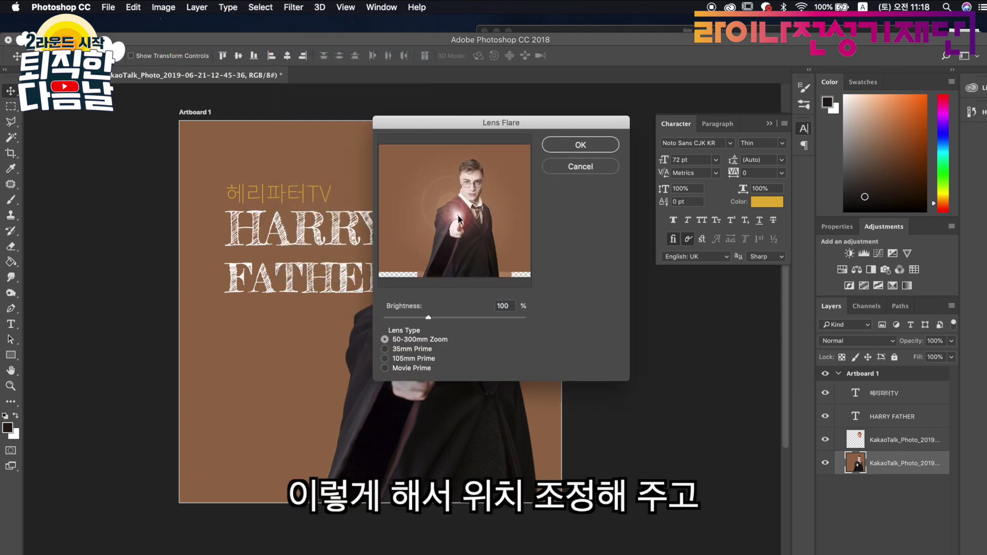
click(577, 109)
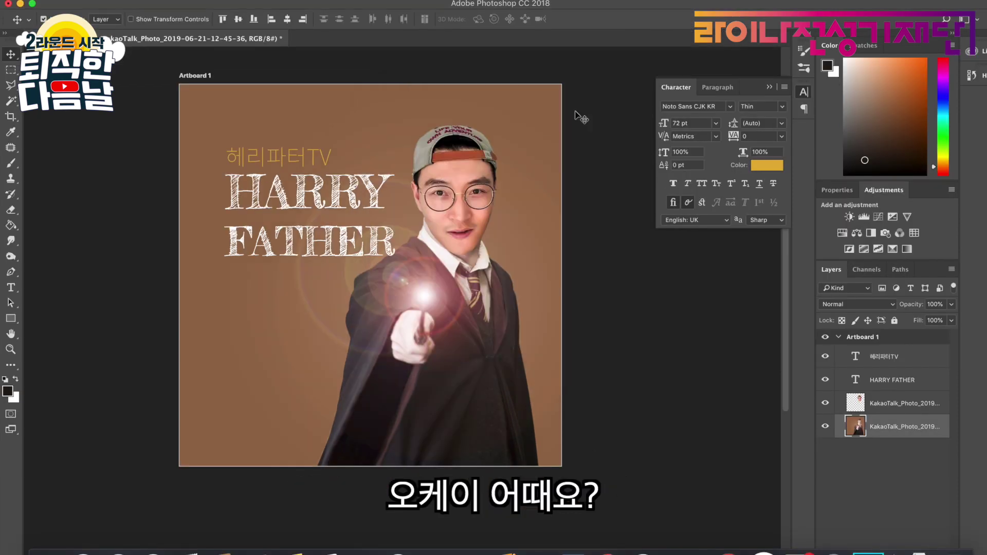
- Move the HARRY FATHER text up beside the cap and place the gold 헤리파터TV text just below the FATHER line
mouse_move(308, 154)
mouse_down()
mouse_move(334, 287)
mouse_move(339, 261)
mouse_move(307, 145)
mouse_up()
drag(308, 245, 306, 188)
drag(303, 144, 304, 224)
- Save the composite in Photoshop format with layers as 2강 자료 in the 생각유튜버 folder
click(110, 0)
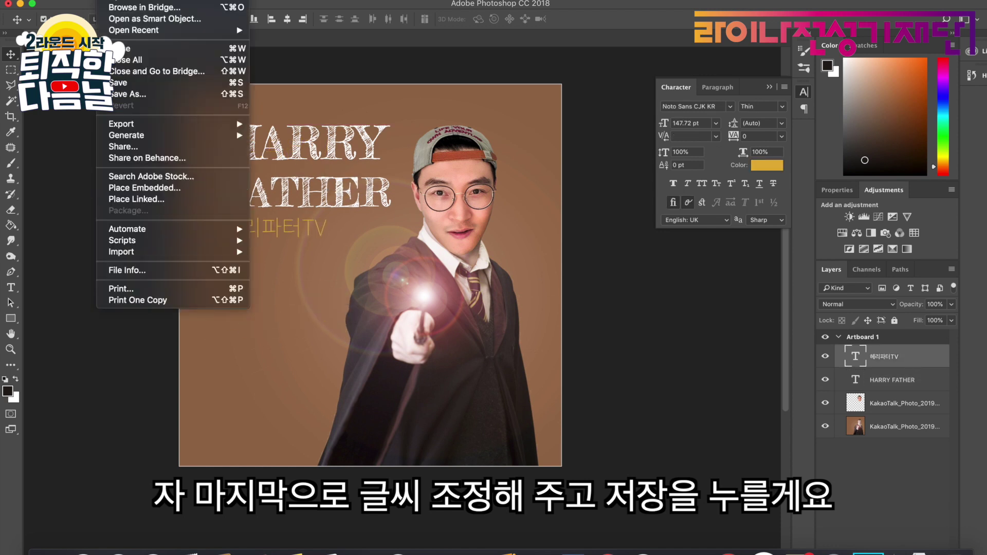
click(118, 82)
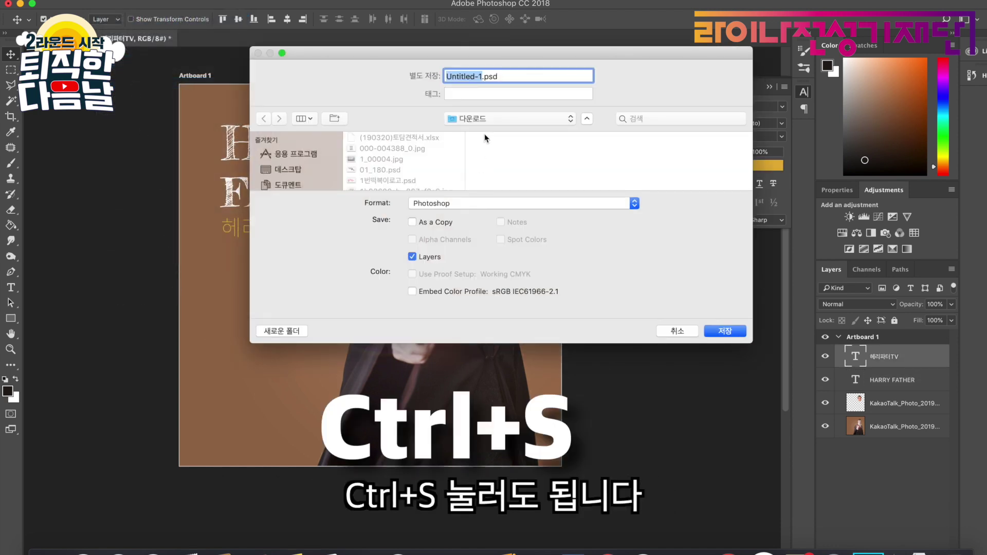
click(501, 119)
click(501, 122)
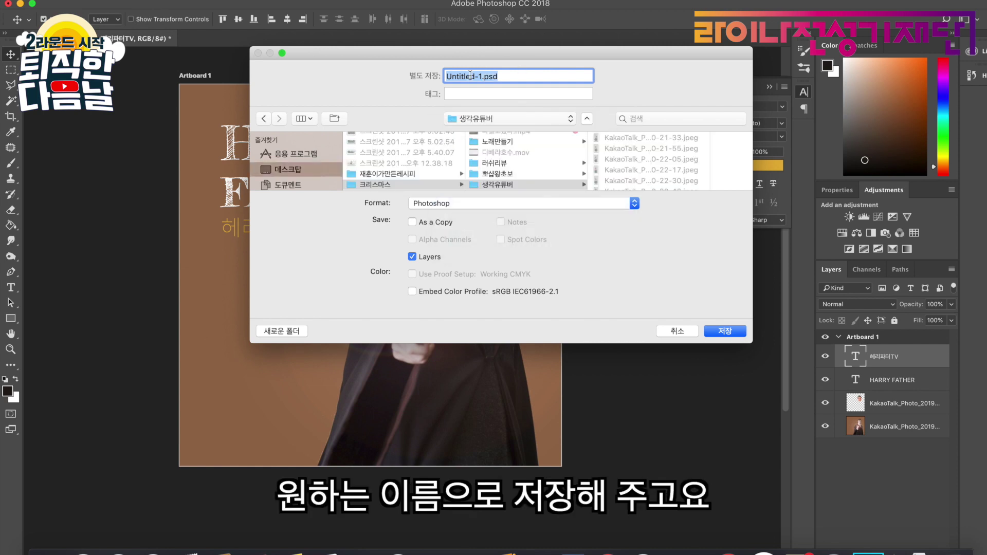
text(2갈)
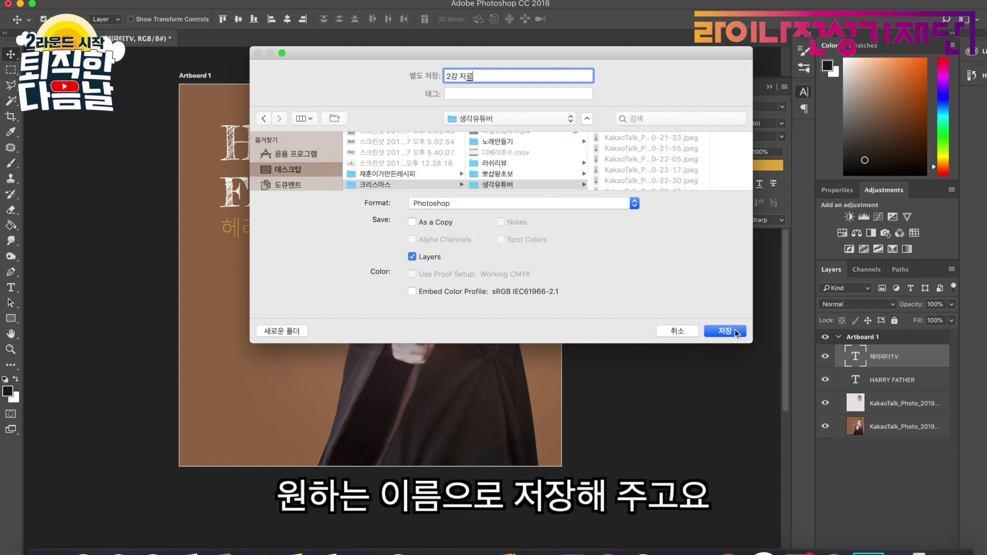
click(725, 332)
click(640, 209)
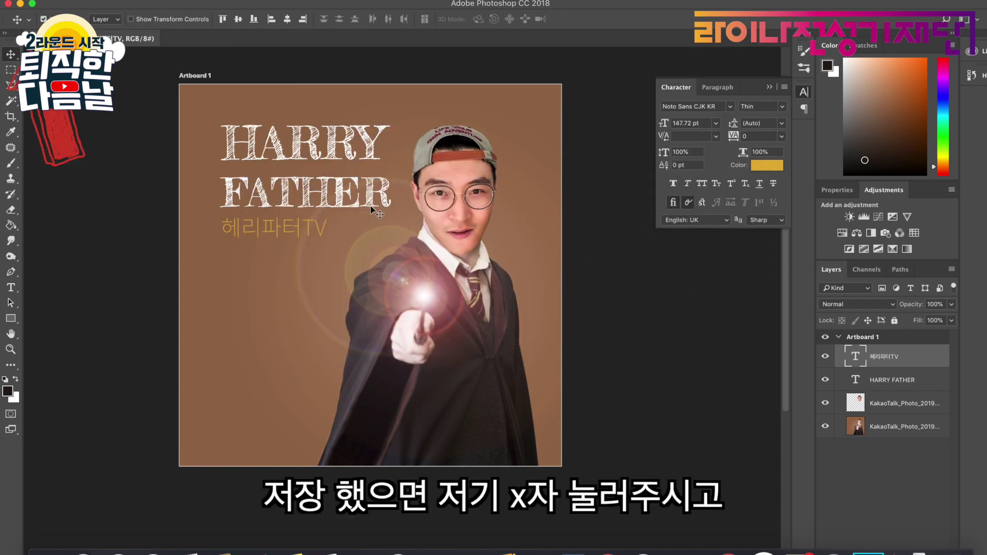
- Close the document, then reopen 2강 자료 from the 생각유튜버 folder in Finder and go through its layers
click(11, 39)
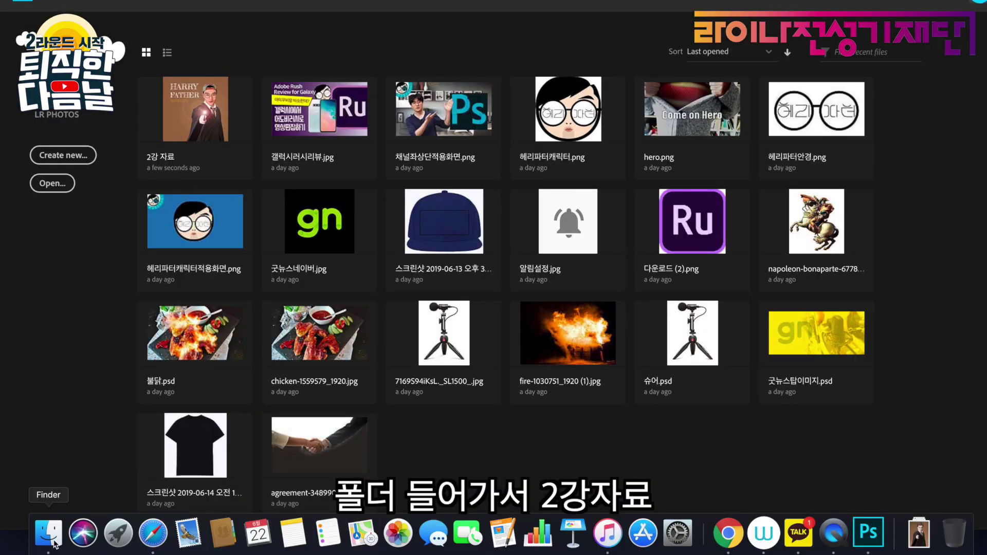
key(super+o)
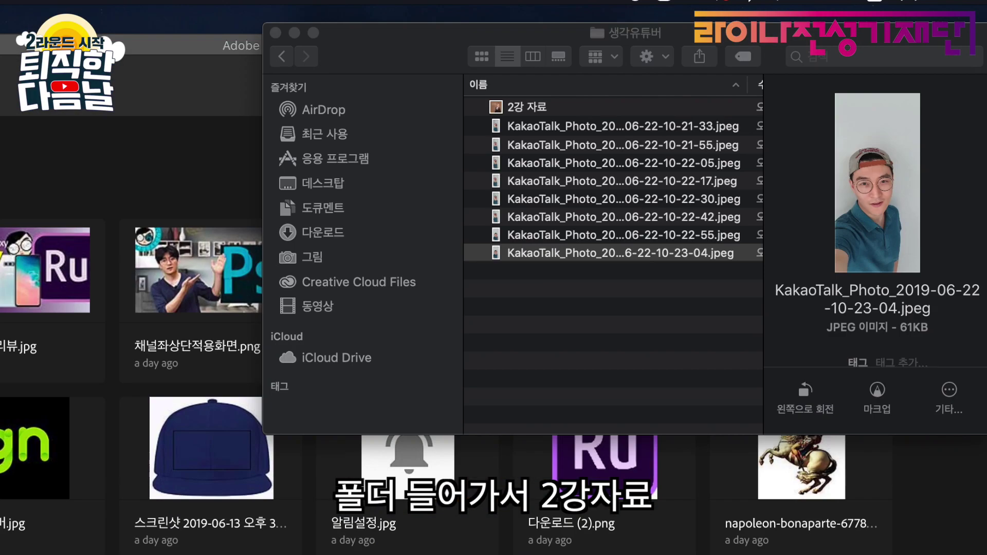
click(567, 110)
double_click(566, 109)
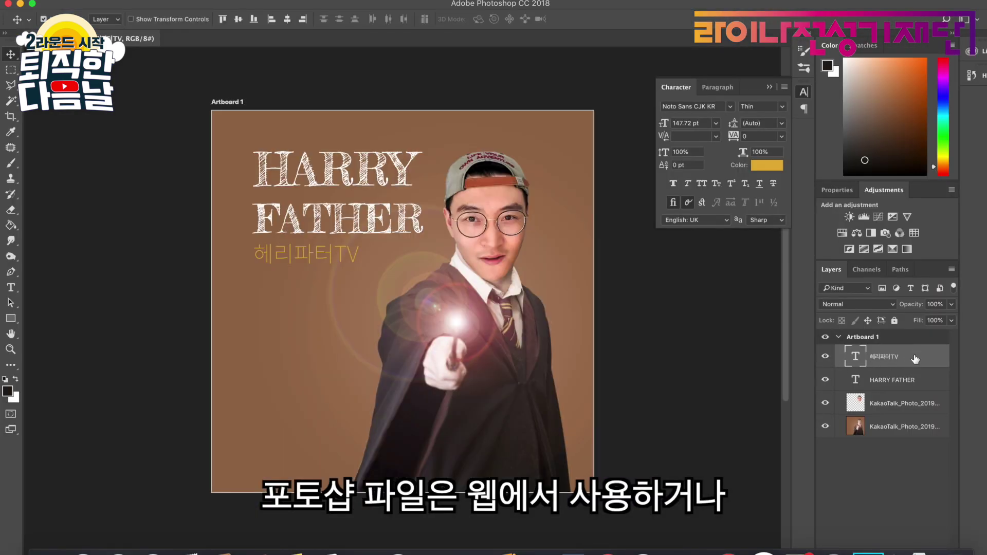
click(919, 390)
click(918, 407)
click(916, 428)
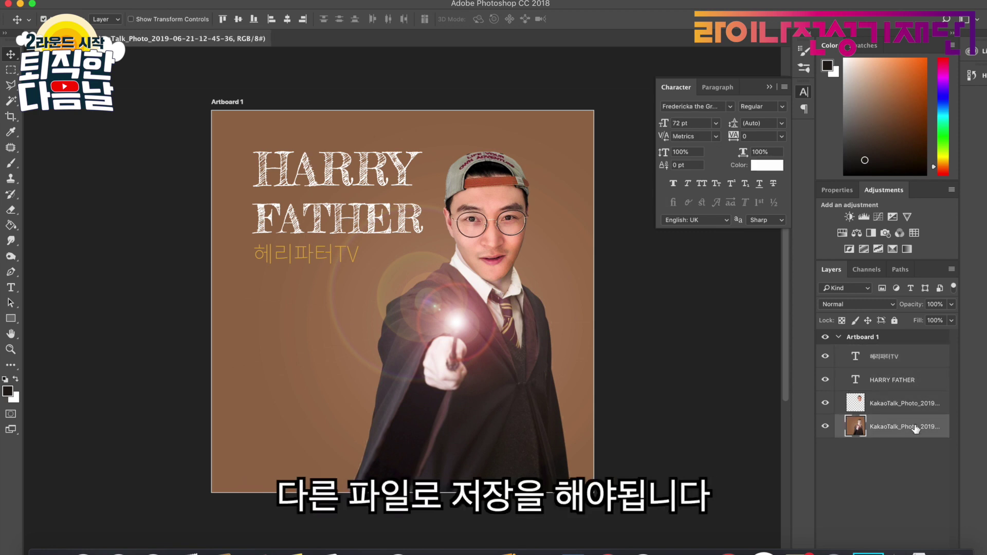
- Save a copy of the composite as JPEG in the same folder under the name 2강 자료, at Maximum quality 12
click(106, 0)
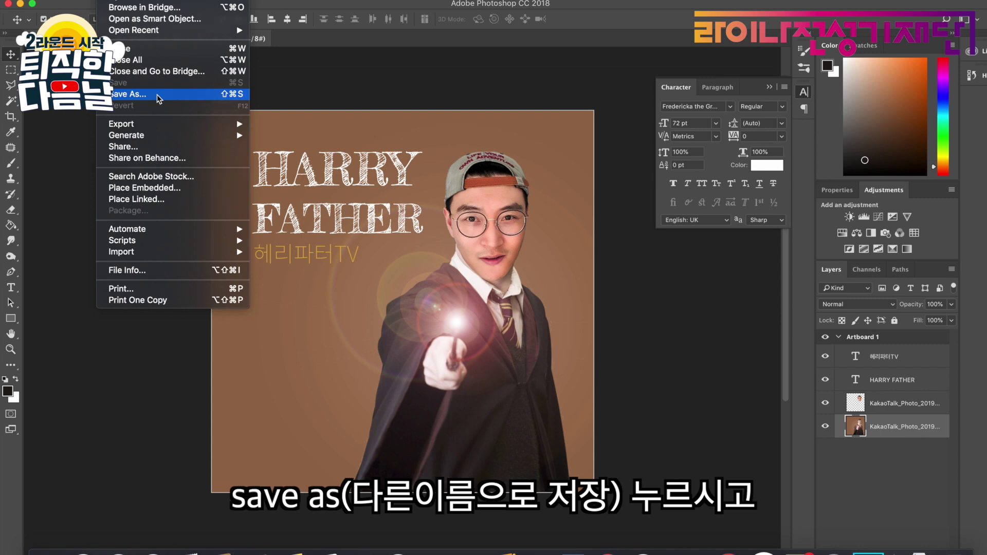
click(159, 98)
click(497, 203)
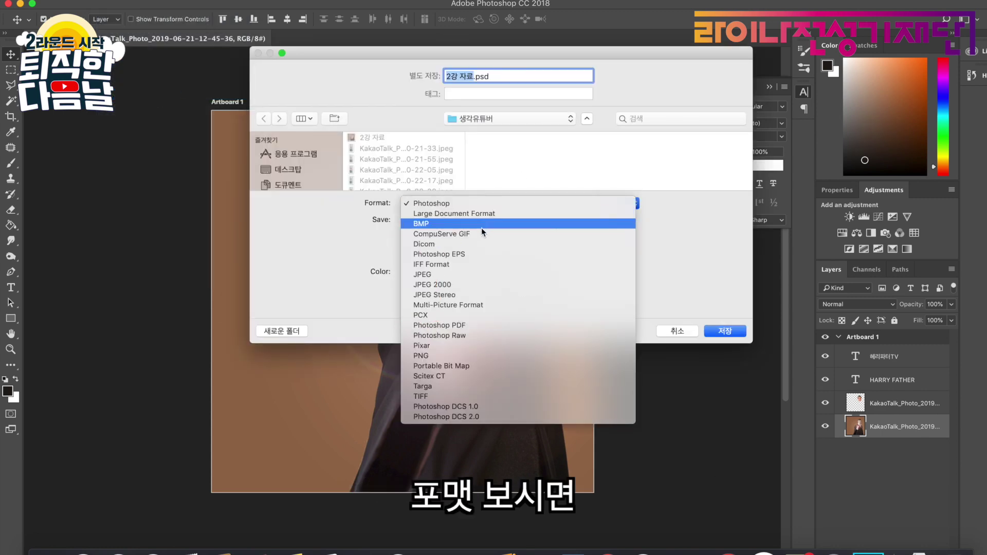
click(474, 276)
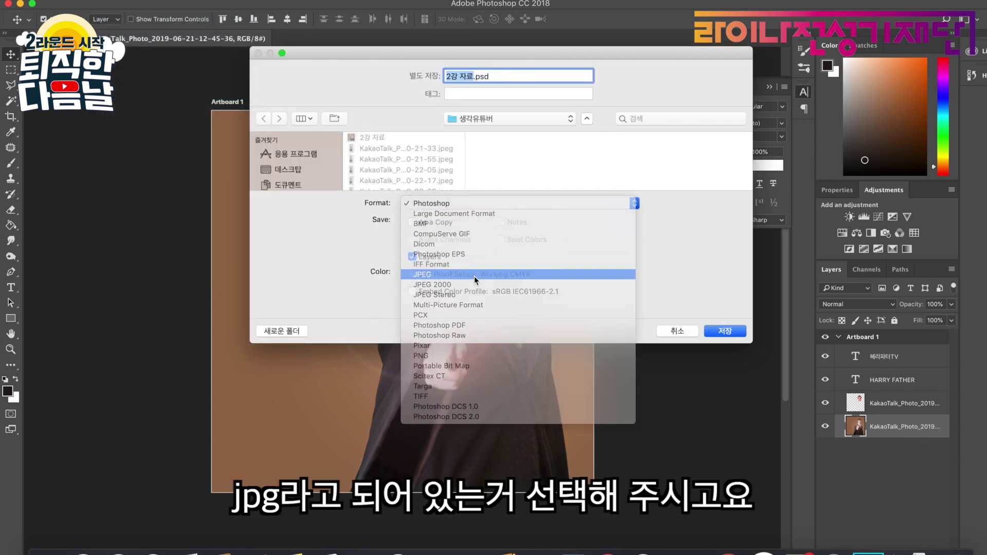
click(714, 333)
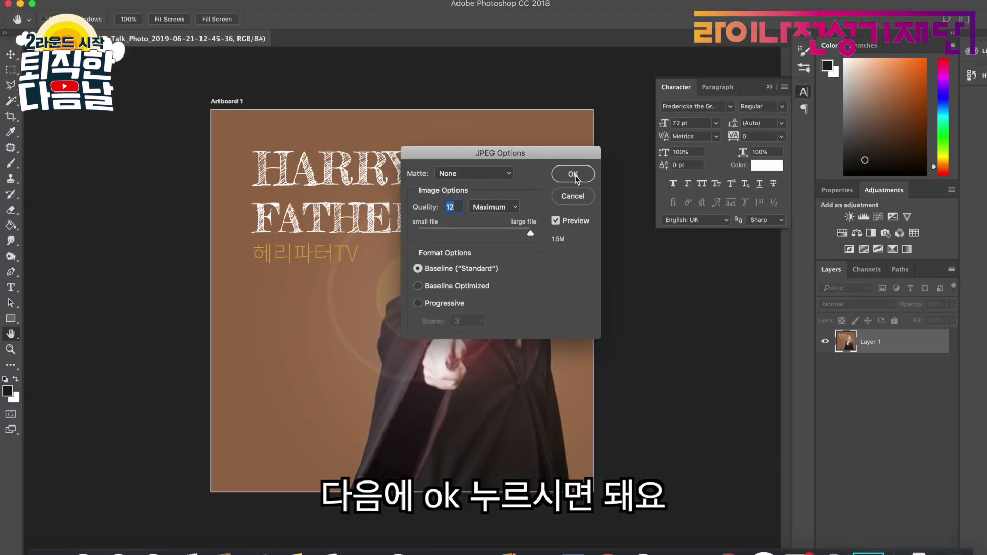
- Switch to Finder, compare the 2강 자료 Photoshop and JPEG files, and look at the apps offered for opening the JPEG
click(757, 58)
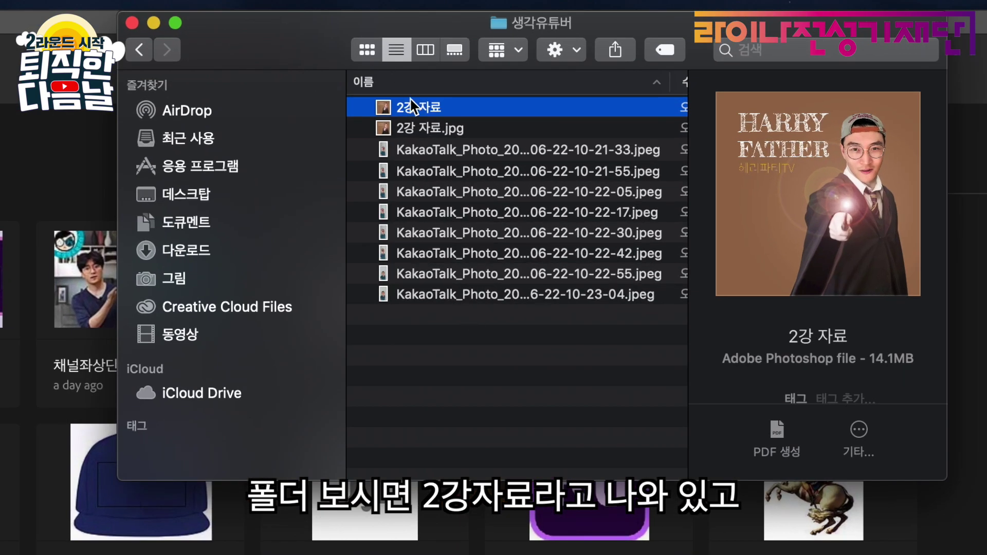
click(425, 133)
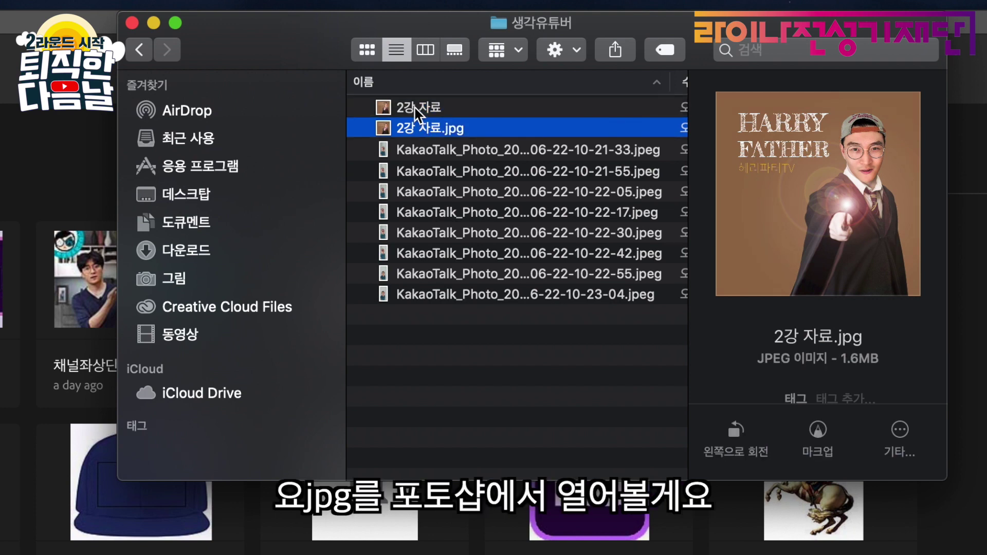
click(418, 110)
click(416, 133)
right_click(427, 130)
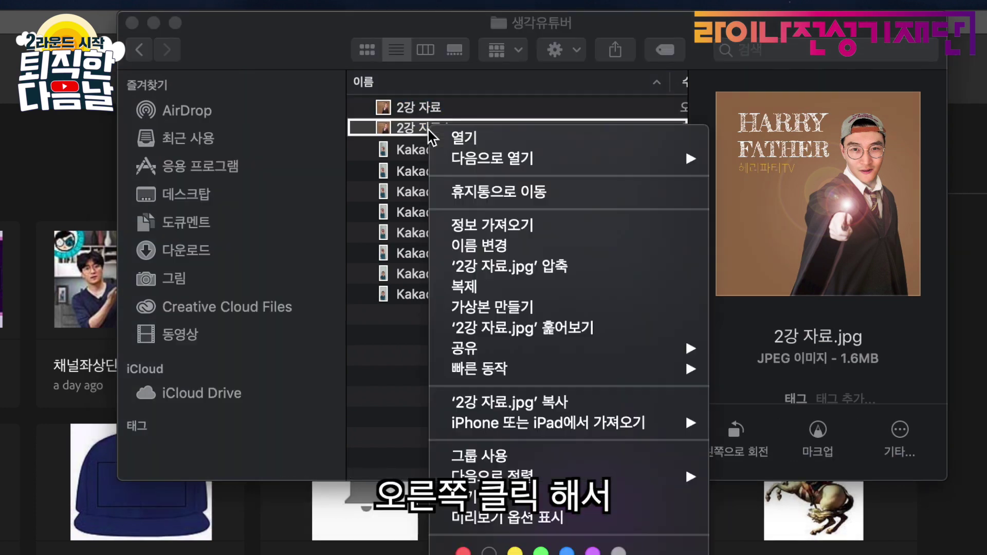
mouse_move(643, 166)
click(771, 218)
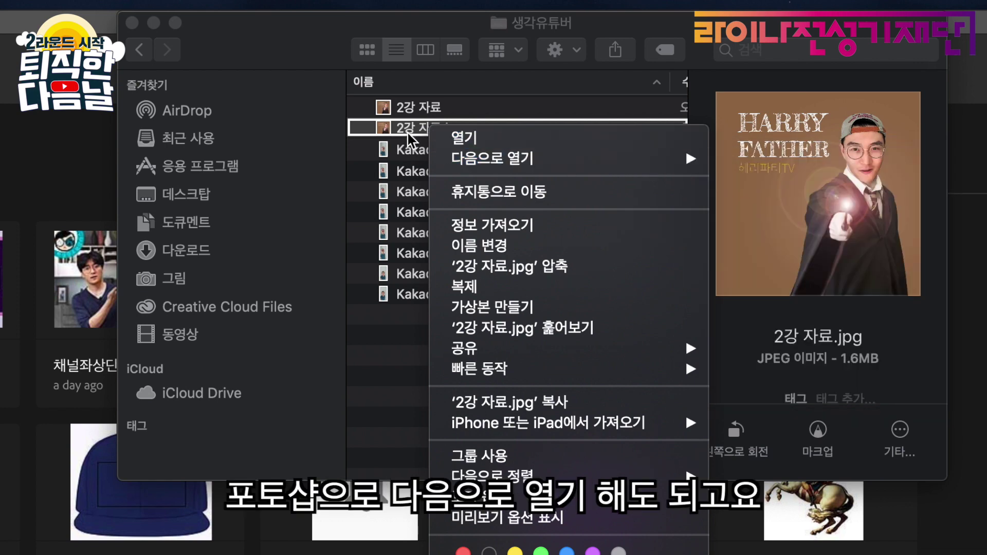
- Open 2강 자료.jpg from the 생각유튜버 folder in Photoshop
click(141, 9)
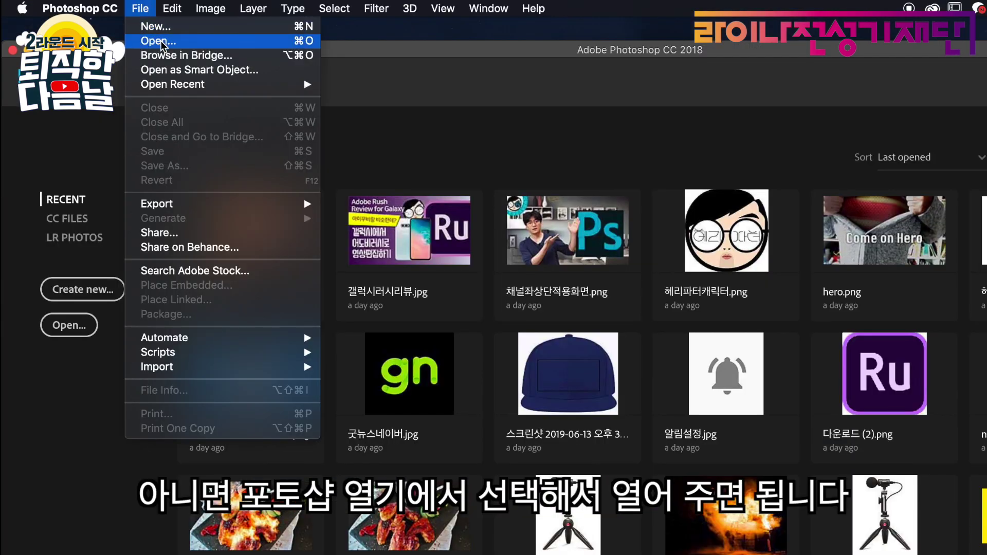
click(154, 38)
click(529, 174)
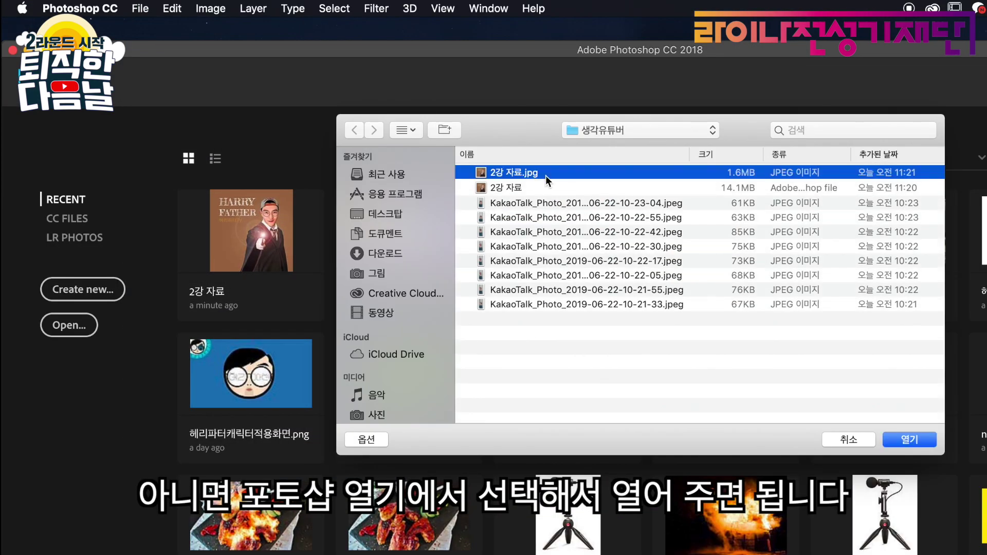
click(905, 440)
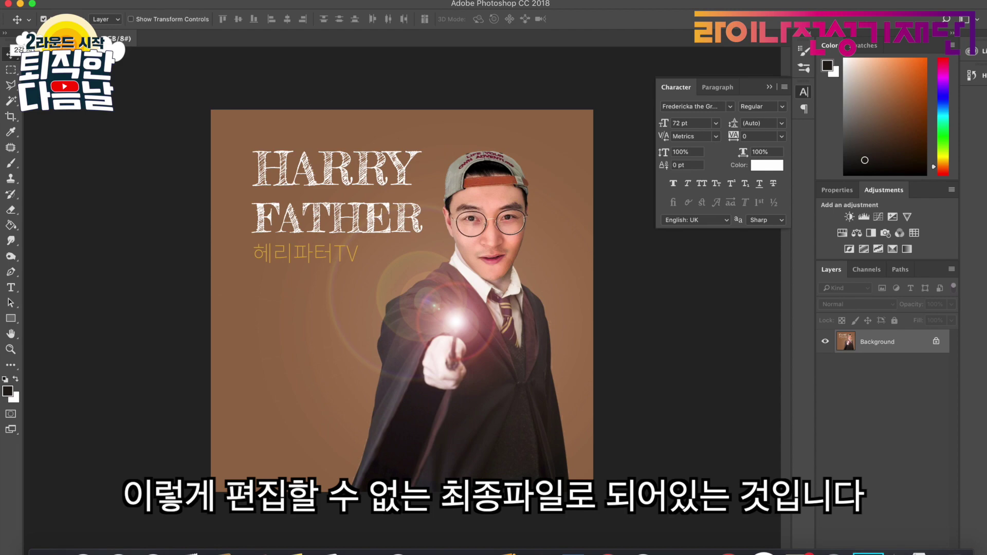
- Close the JPEG and compare the file sizes of the two 2강 자료 files in Finder
click(8, 4)
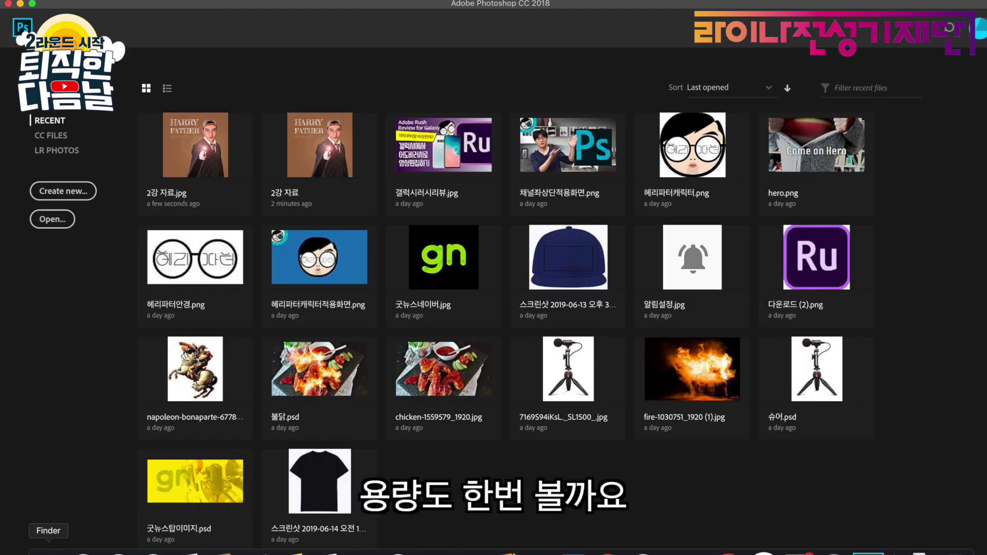
click(48, 552)
scroll(643, 72, right, 5)
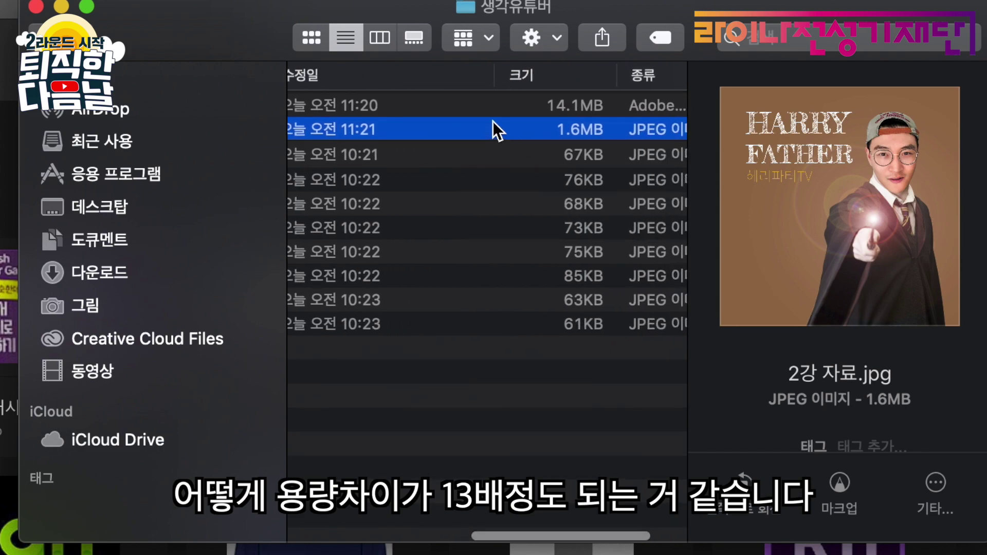
scroll(511, 109, left, 5)
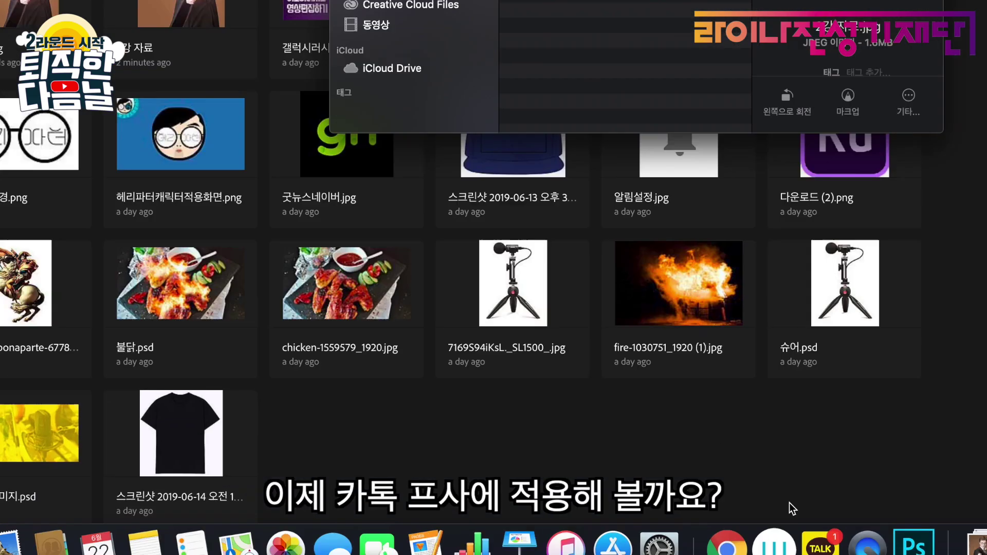
- Switch to KakaoTalk and set 2강 자료.jpg from the 생각유튜버 folder as the own profile's background photo
click(794, 542)
click(568, 180)
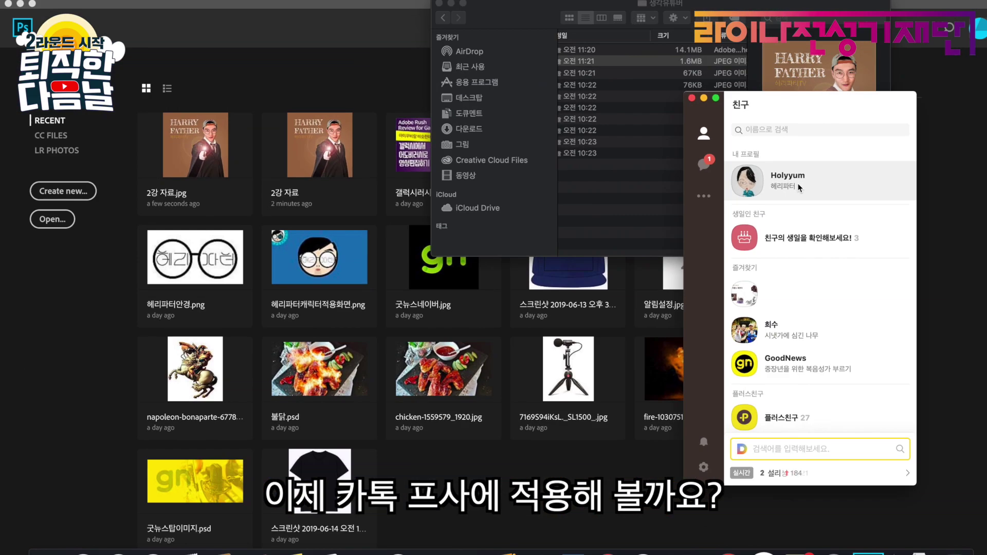
click(752, 189)
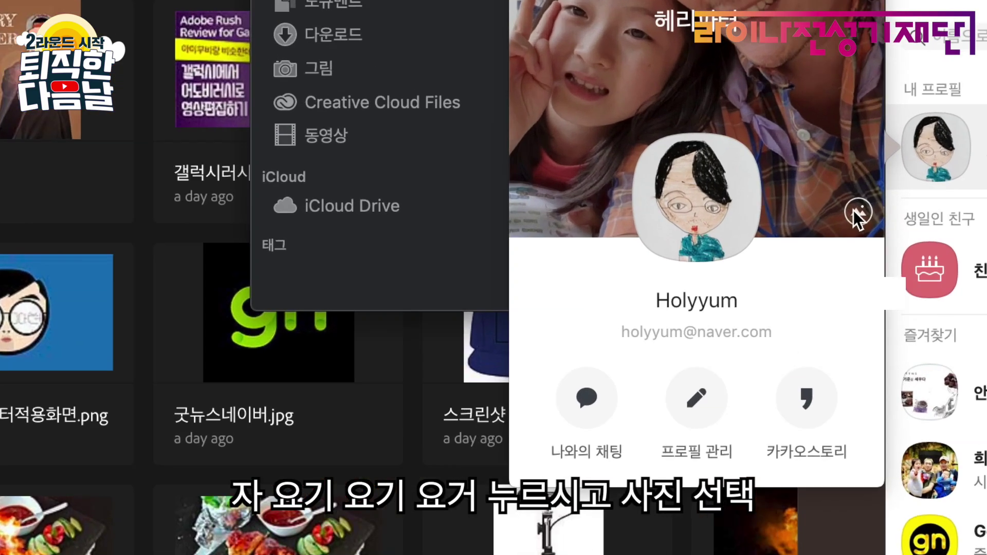
click(712, 211)
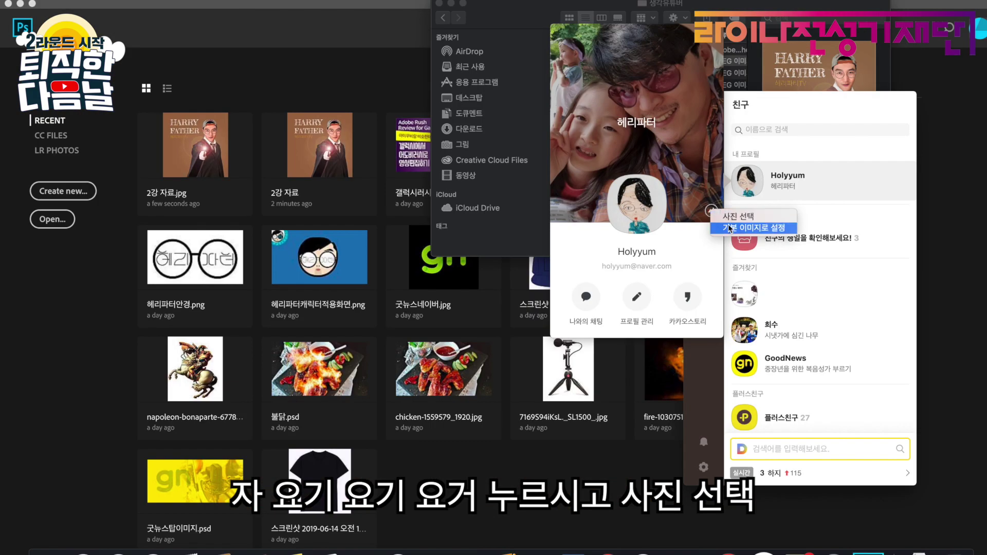
click(738, 220)
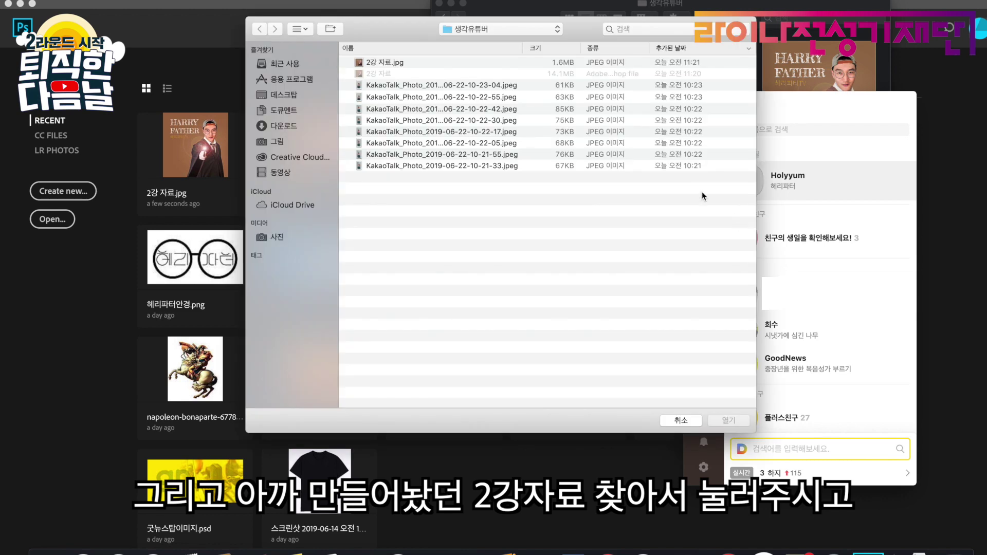
click(399, 63)
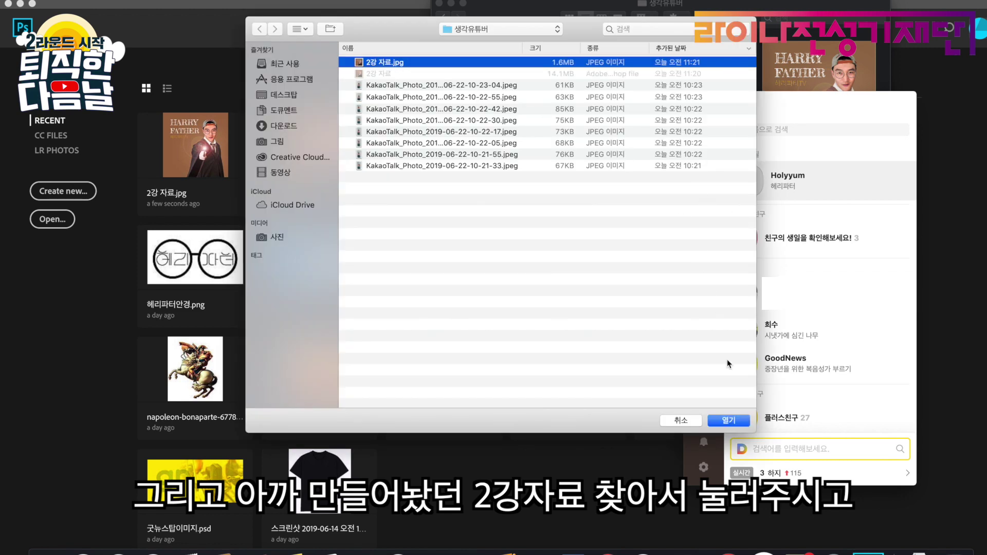
click(728, 421)
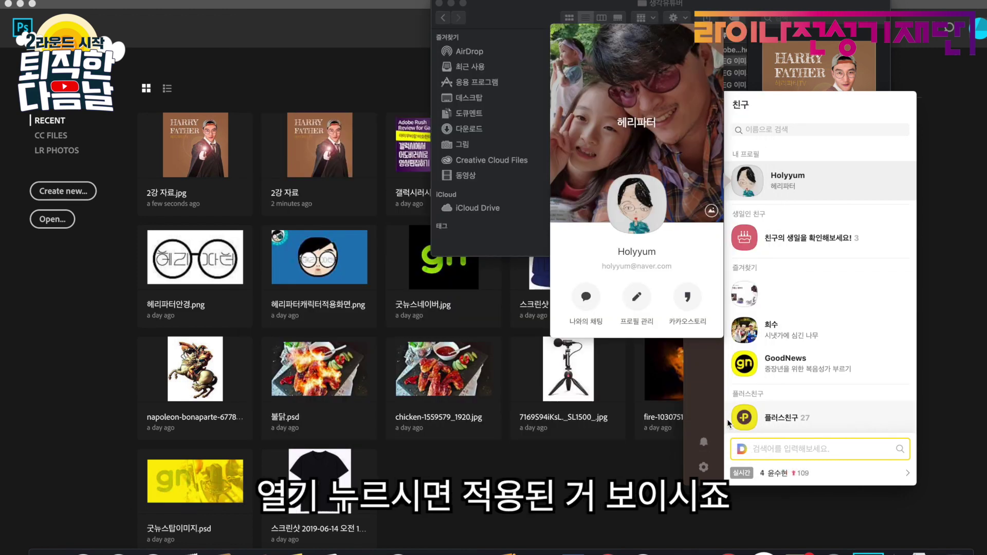